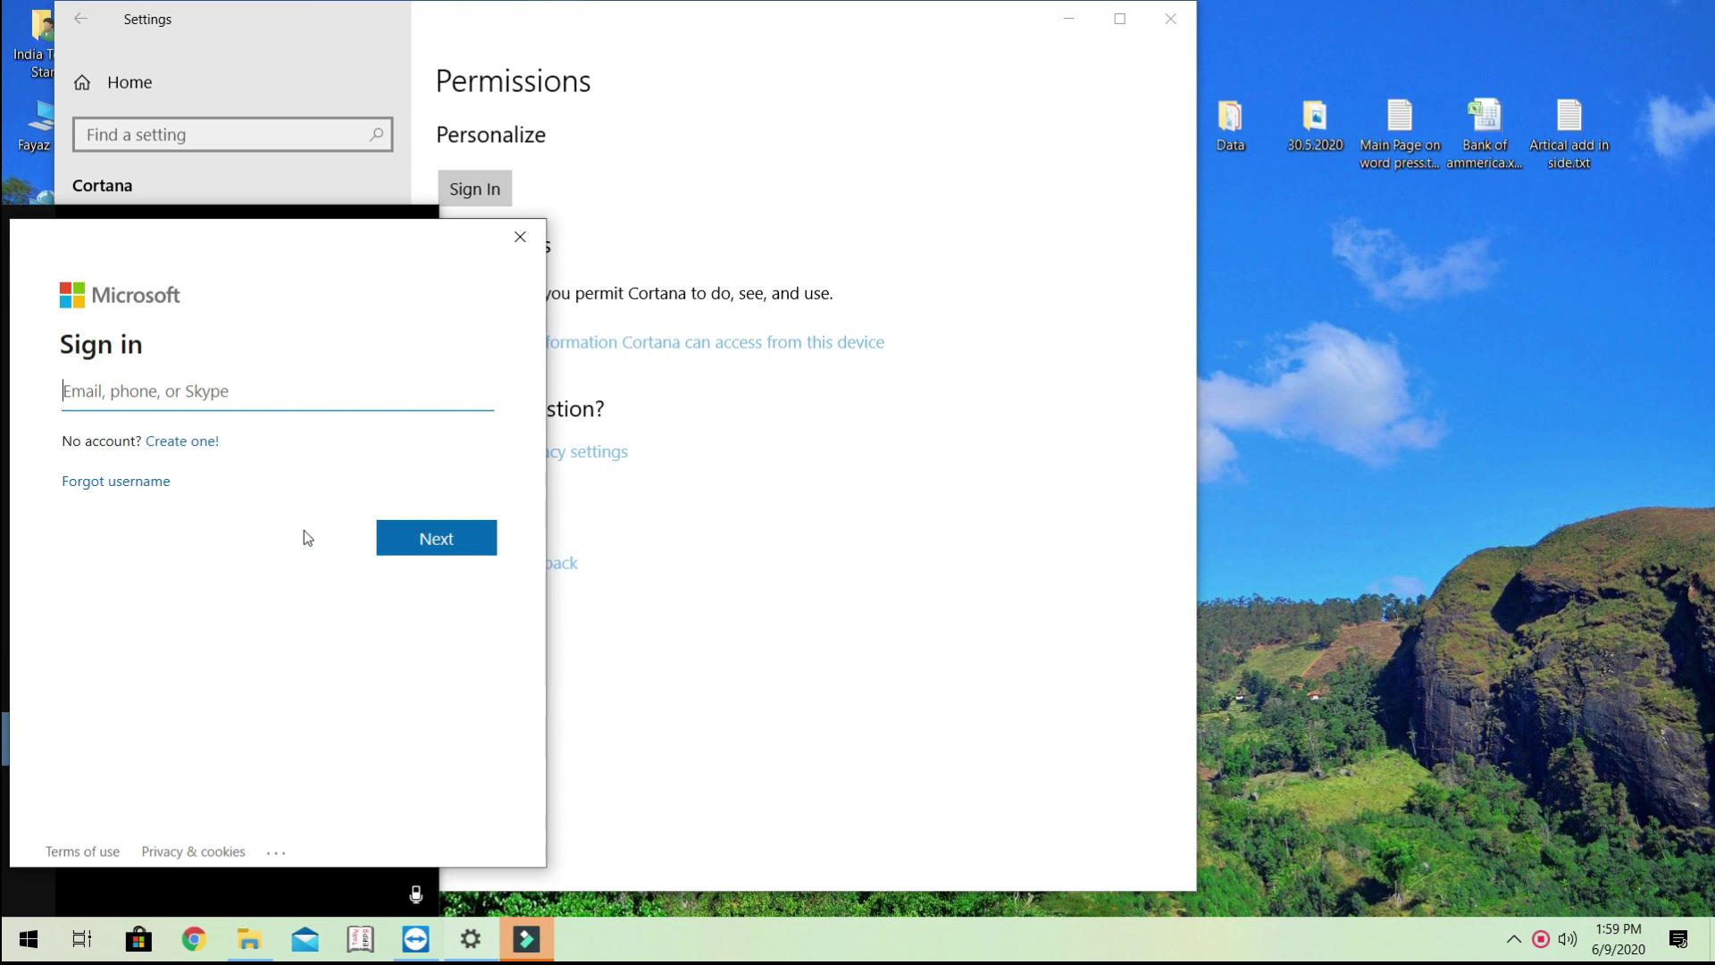
# - Start creating a new Microsoft account from Cortana's Permissions page
pyautogui.click(177, 447)
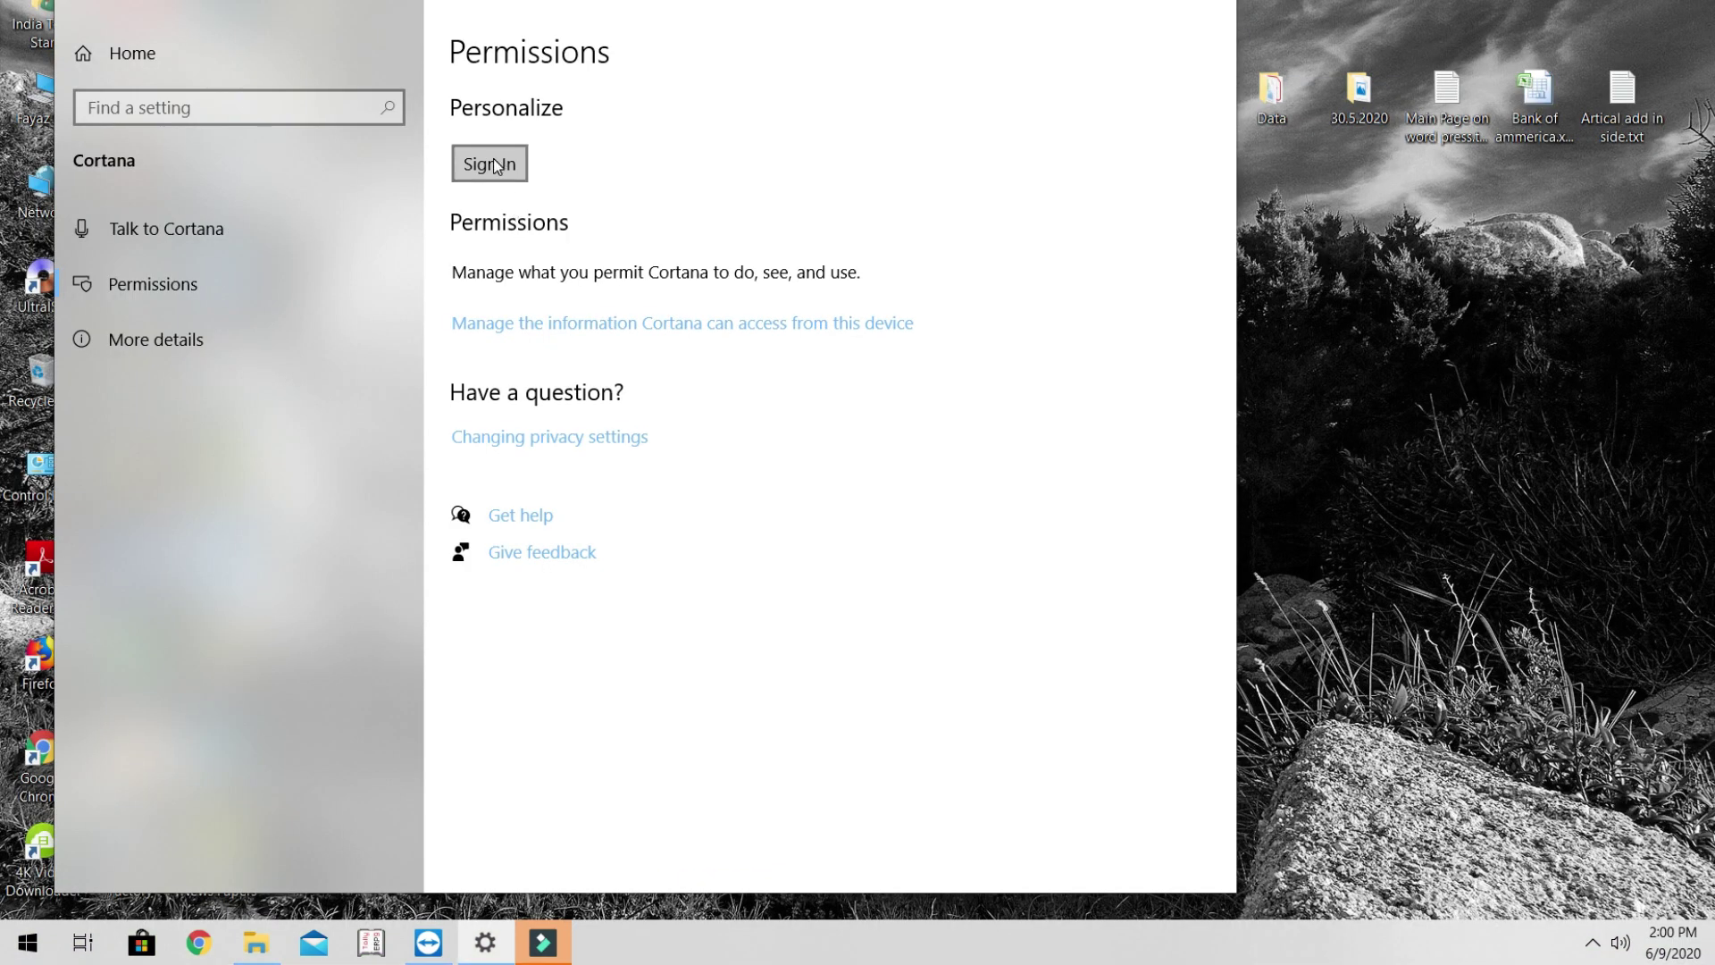
pyautogui.click(491, 164)
pyautogui.click(224, 381)
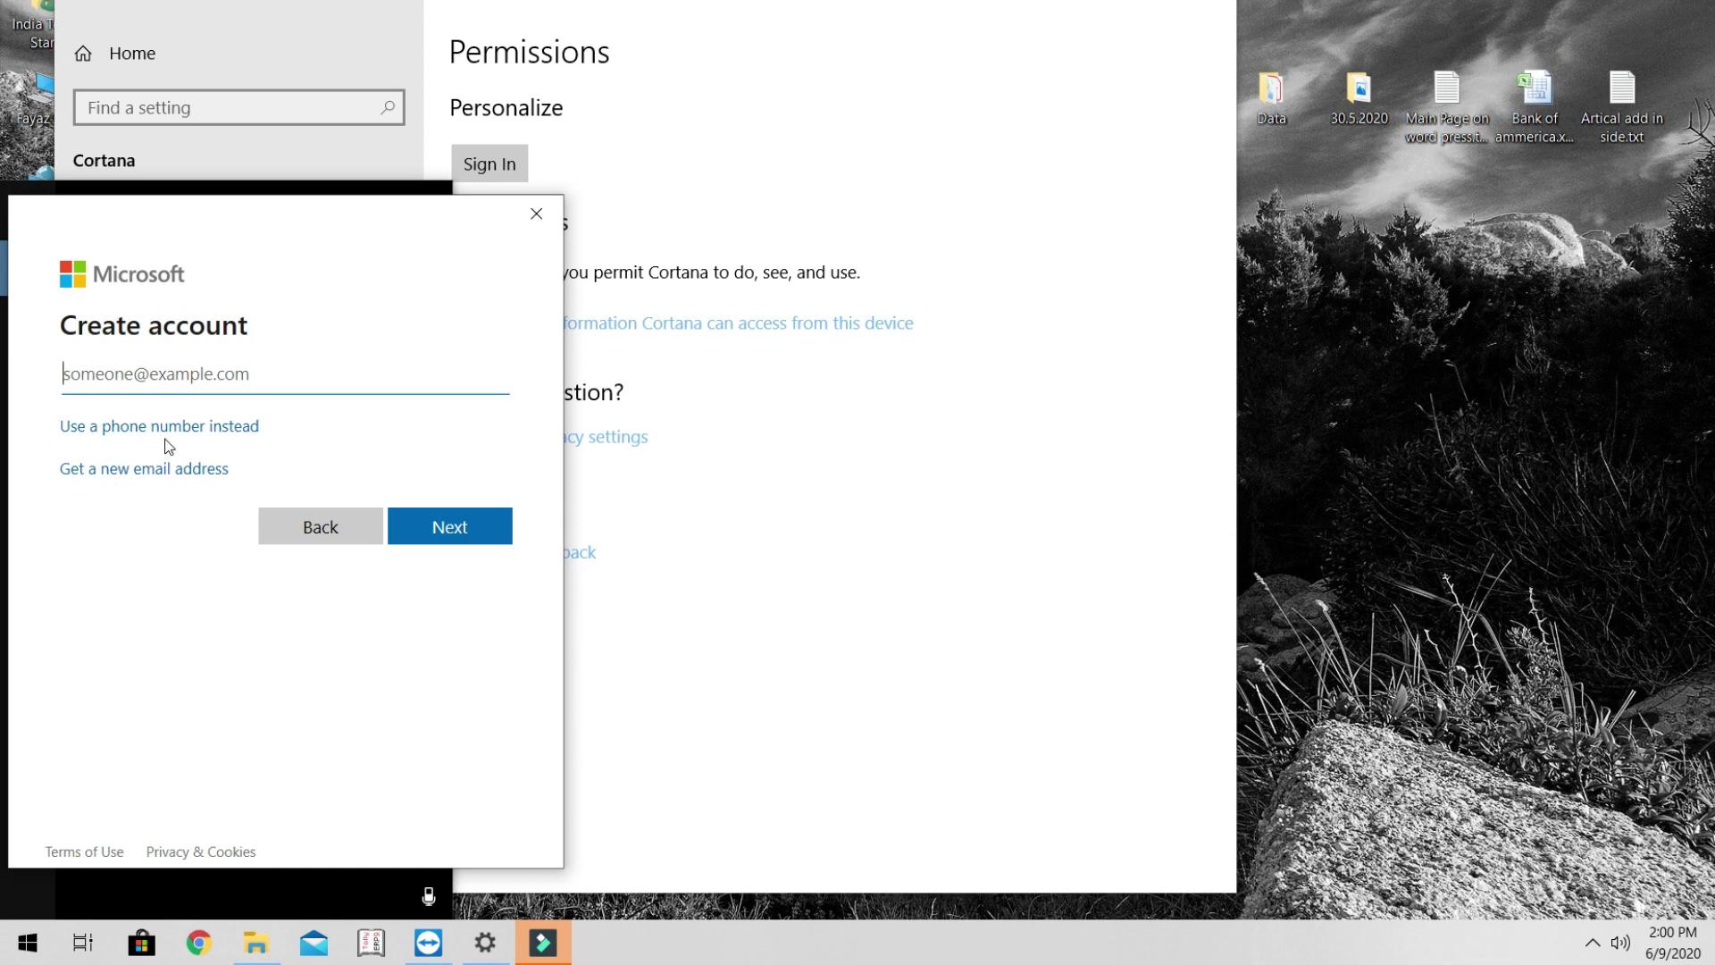
pyautogui.click(129, 470)
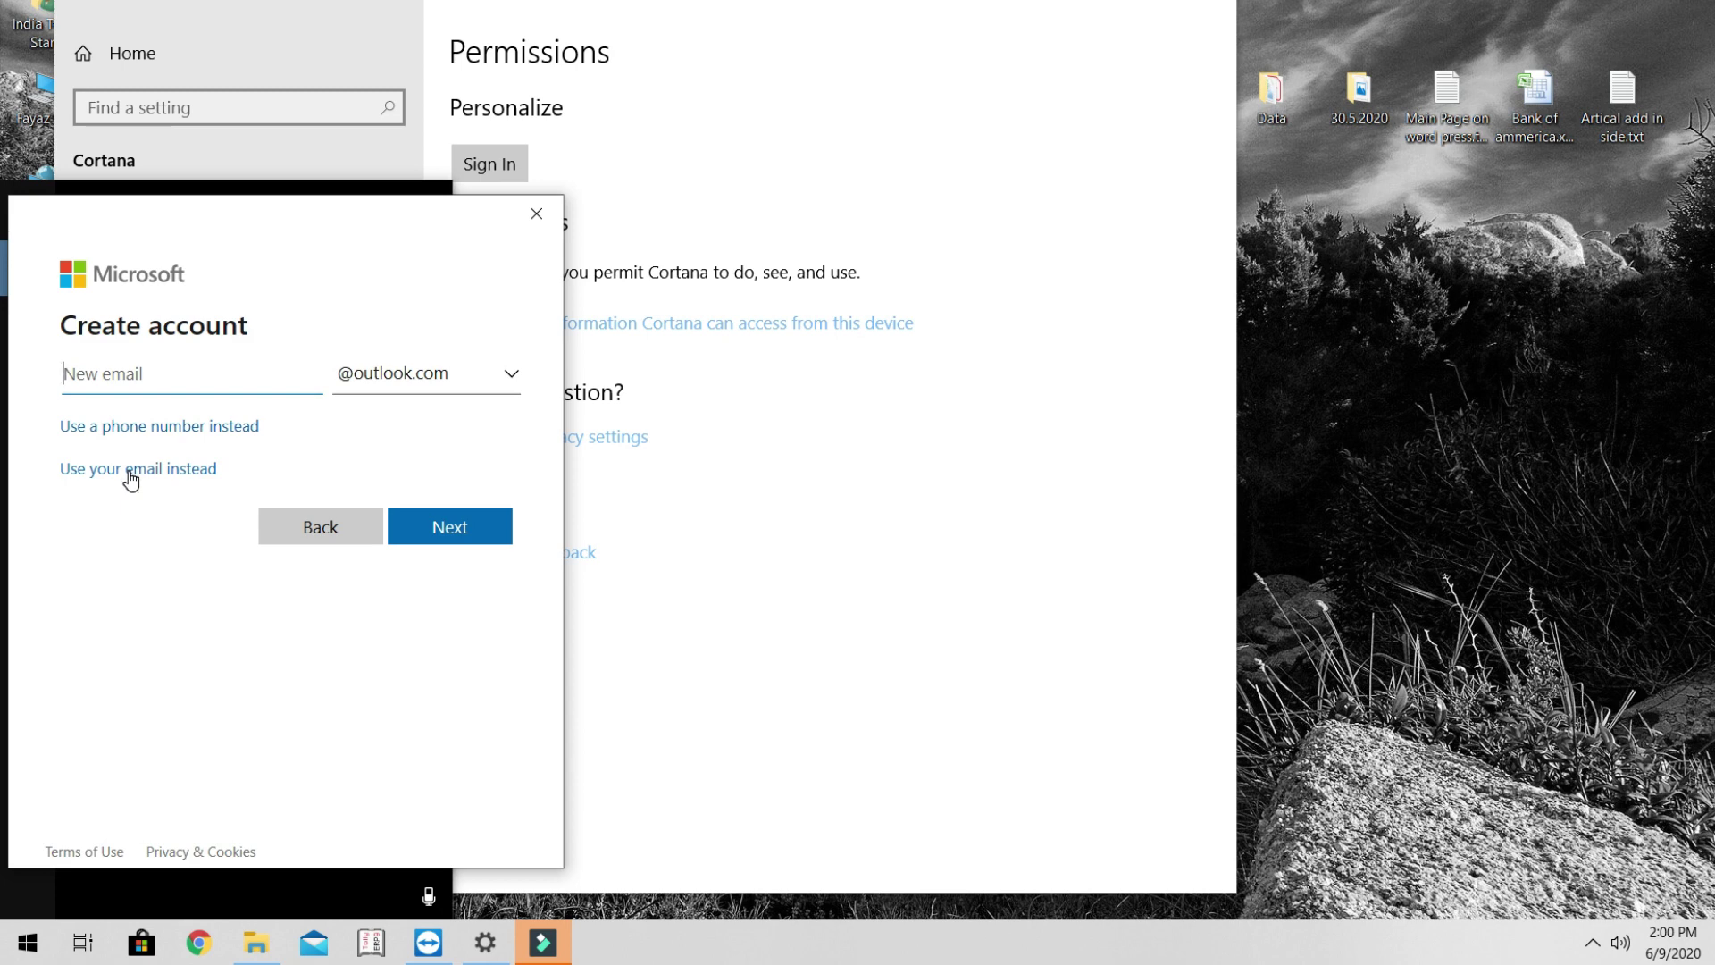
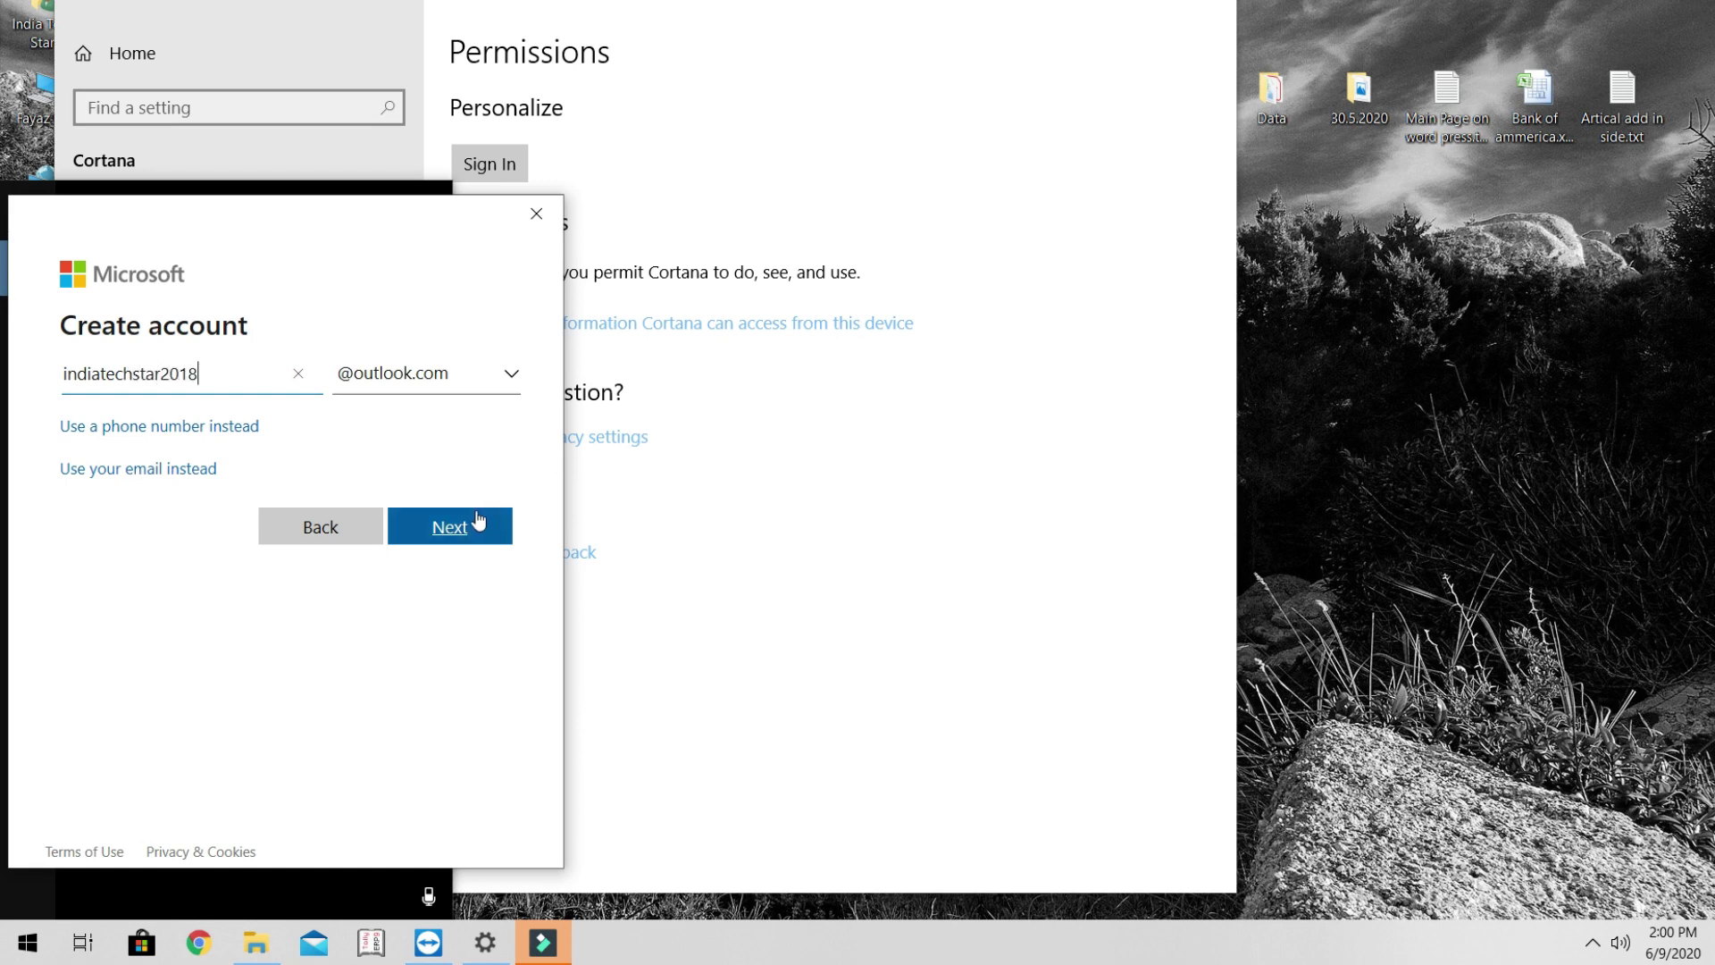
pyautogui.click(477, 525)
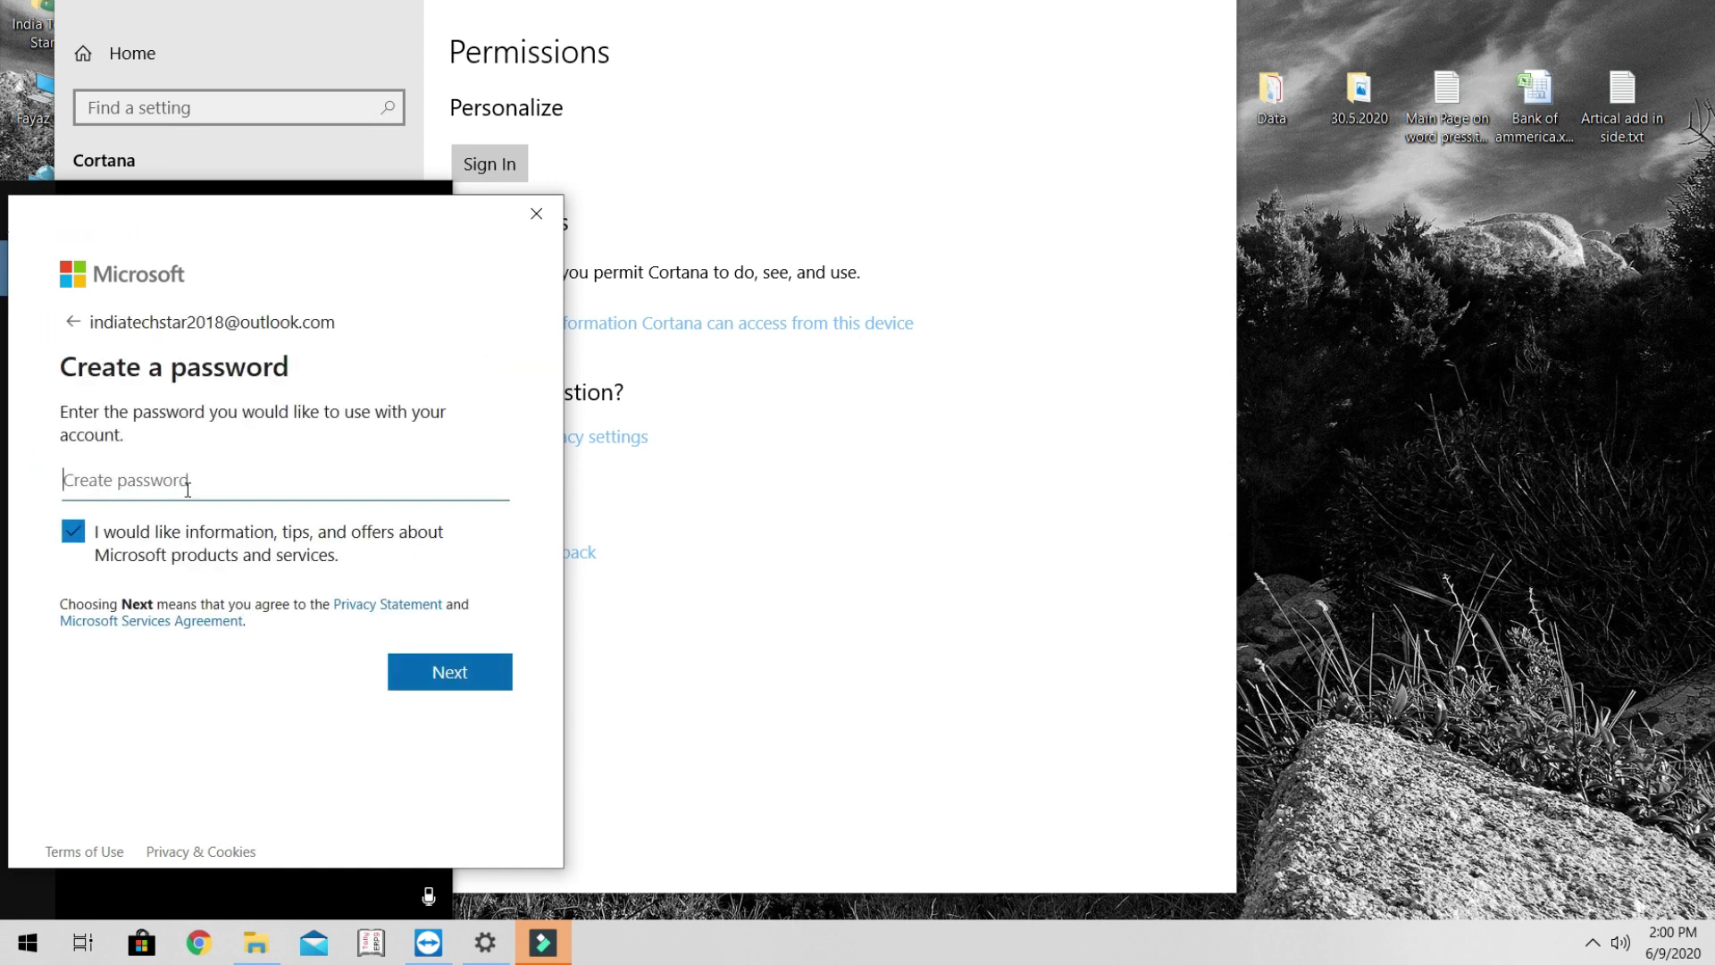
# - Set the new account's password and enter the user's first and last name
pyautogui.write('*********')
pyautogui.click(441, 664)
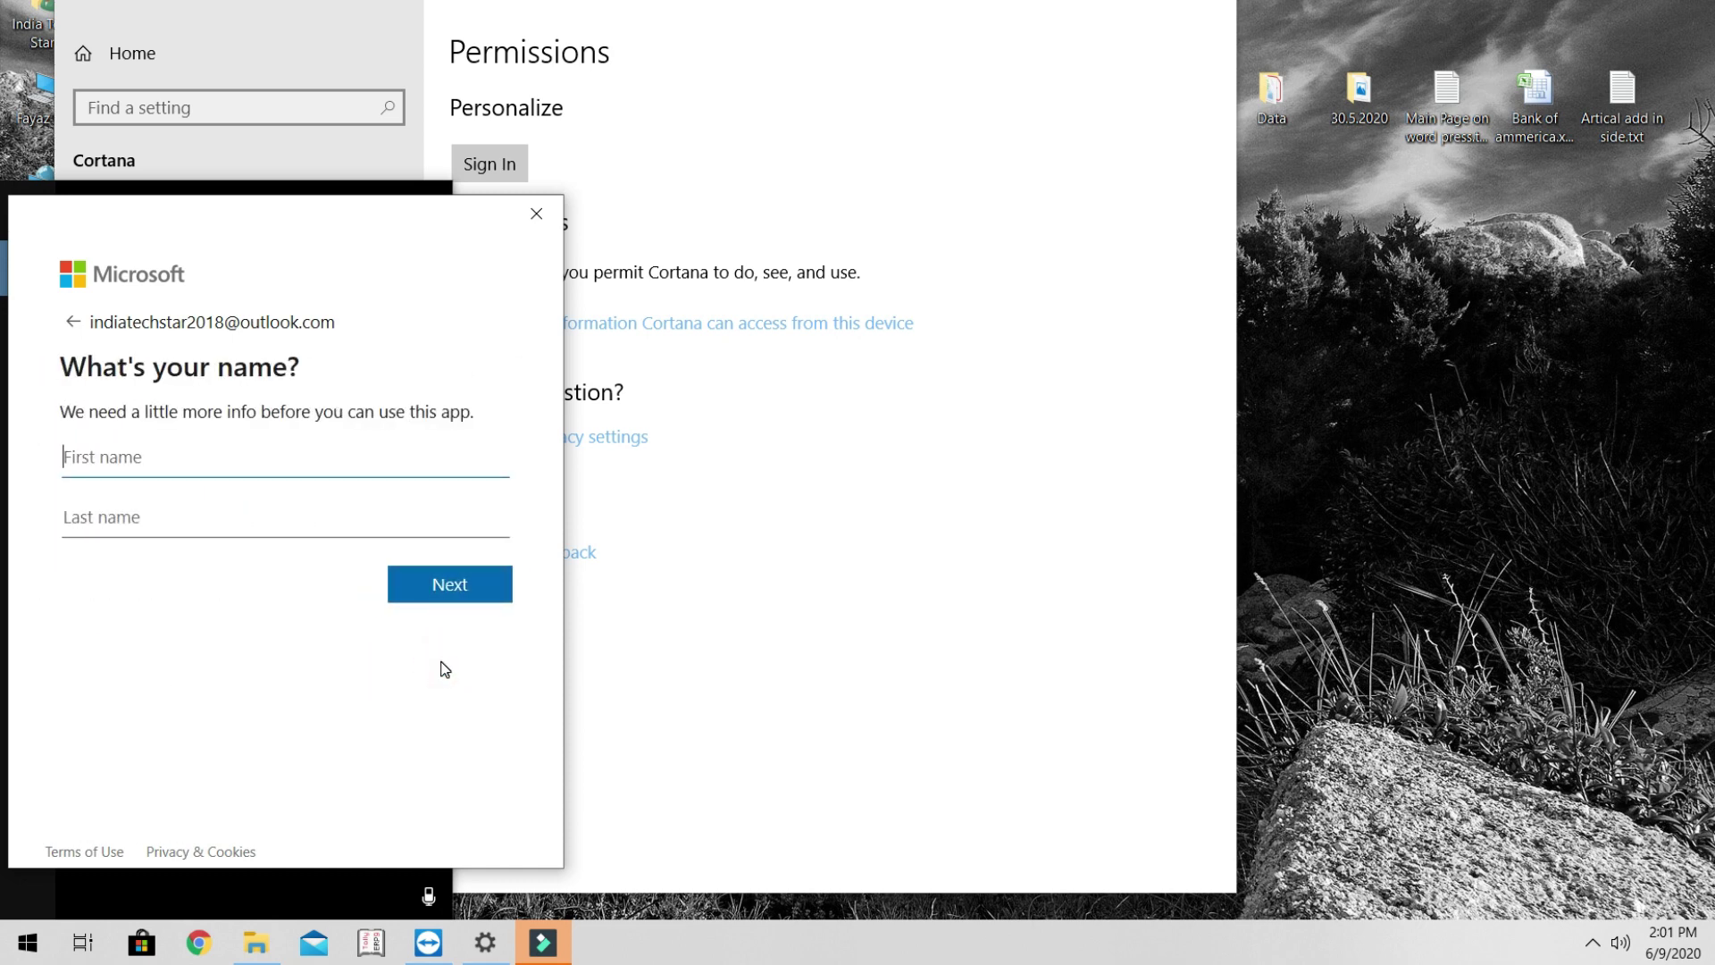
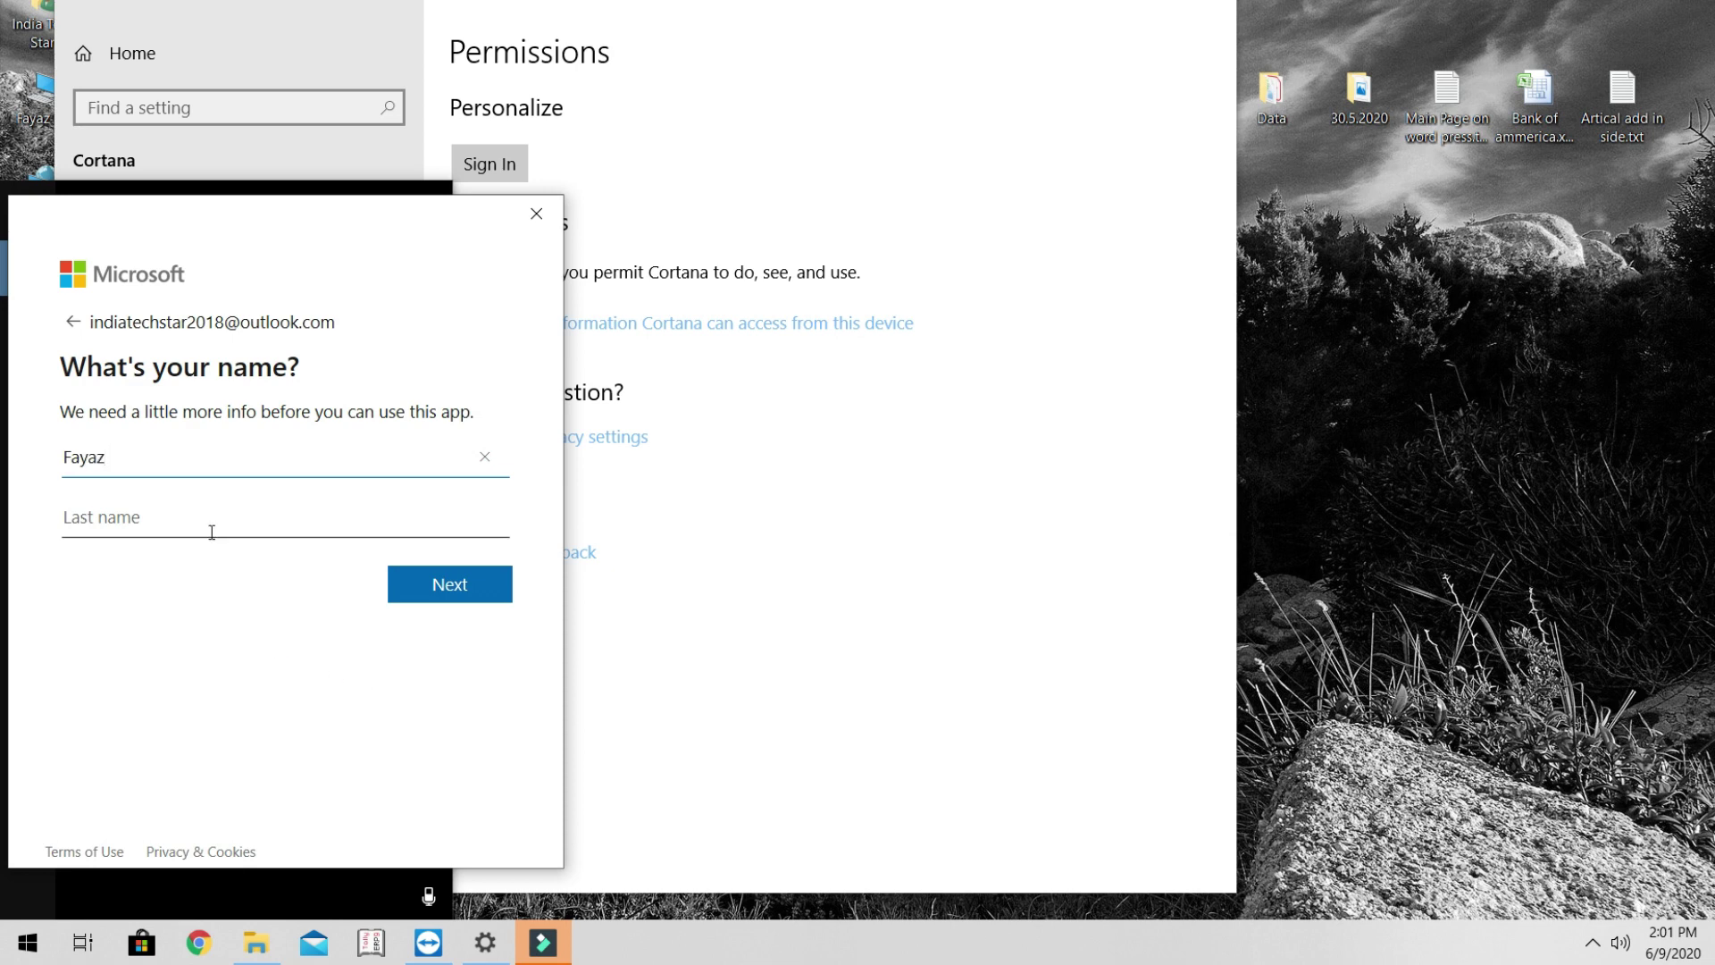
pyautogui.click(257, 508)
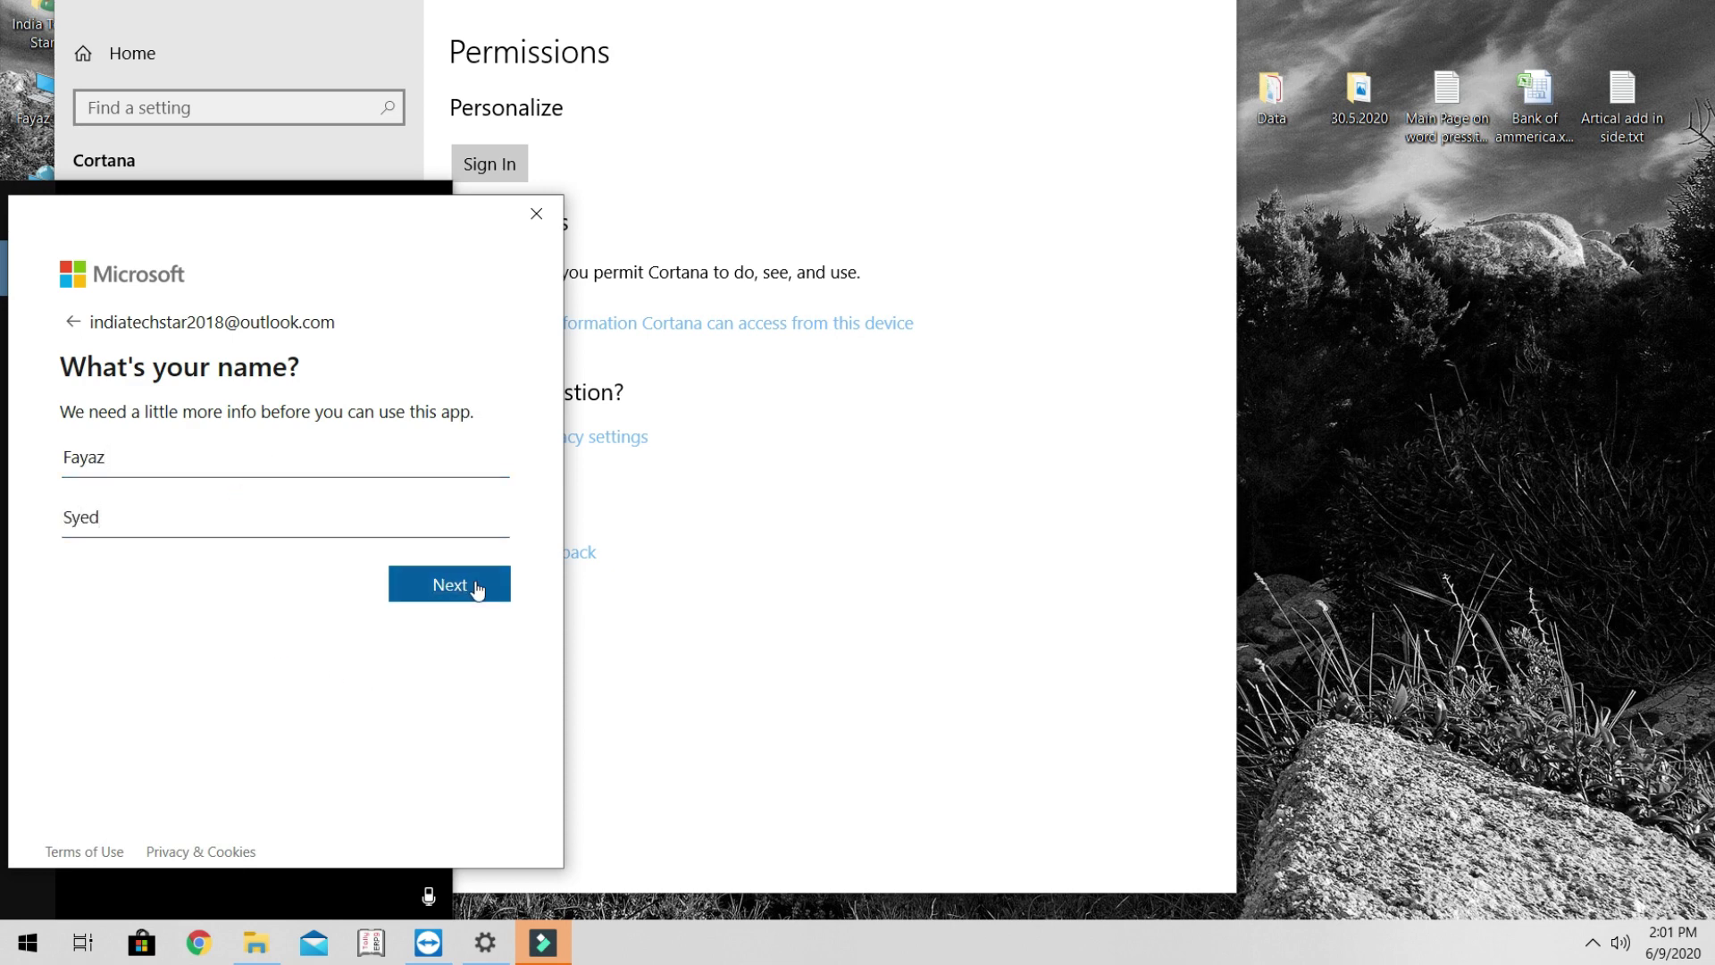
pyautogui.click(474, 586)
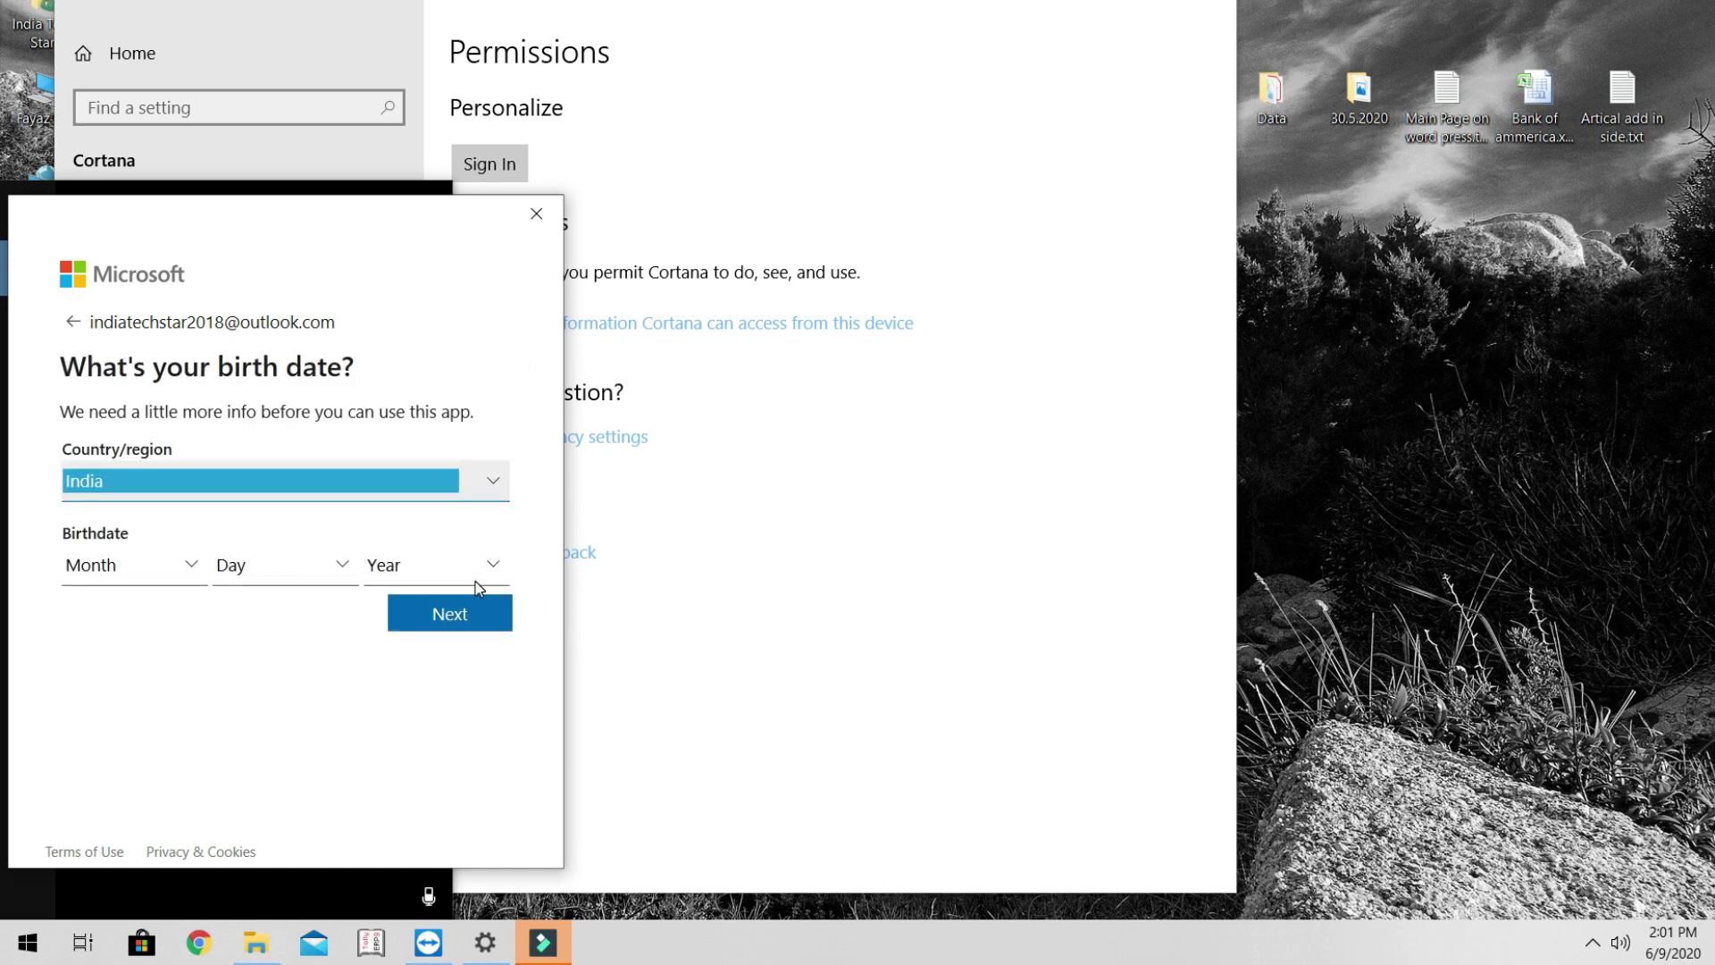
# - Enter an April 8 birth date, keep India as the country/region, and submit
pyautogui.click(184, 567)
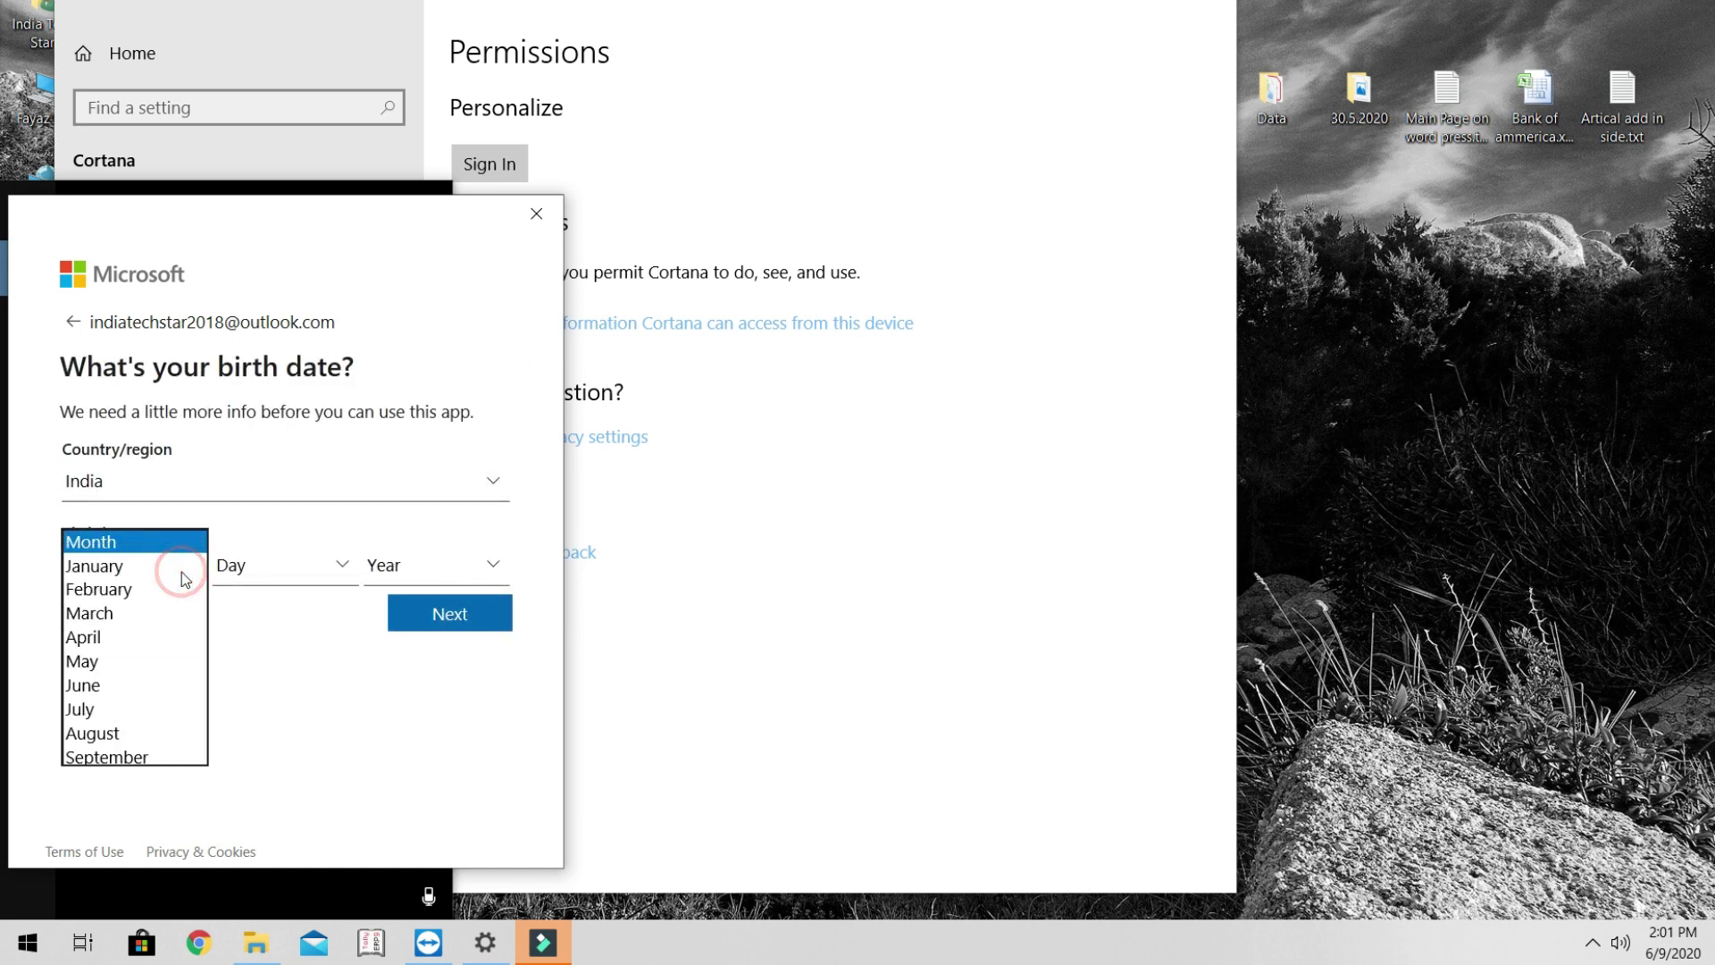
pyautogui.press('Down')
pyautogui.press('Down')
pyautogui.press('Down')
pyautogui.press('Down')
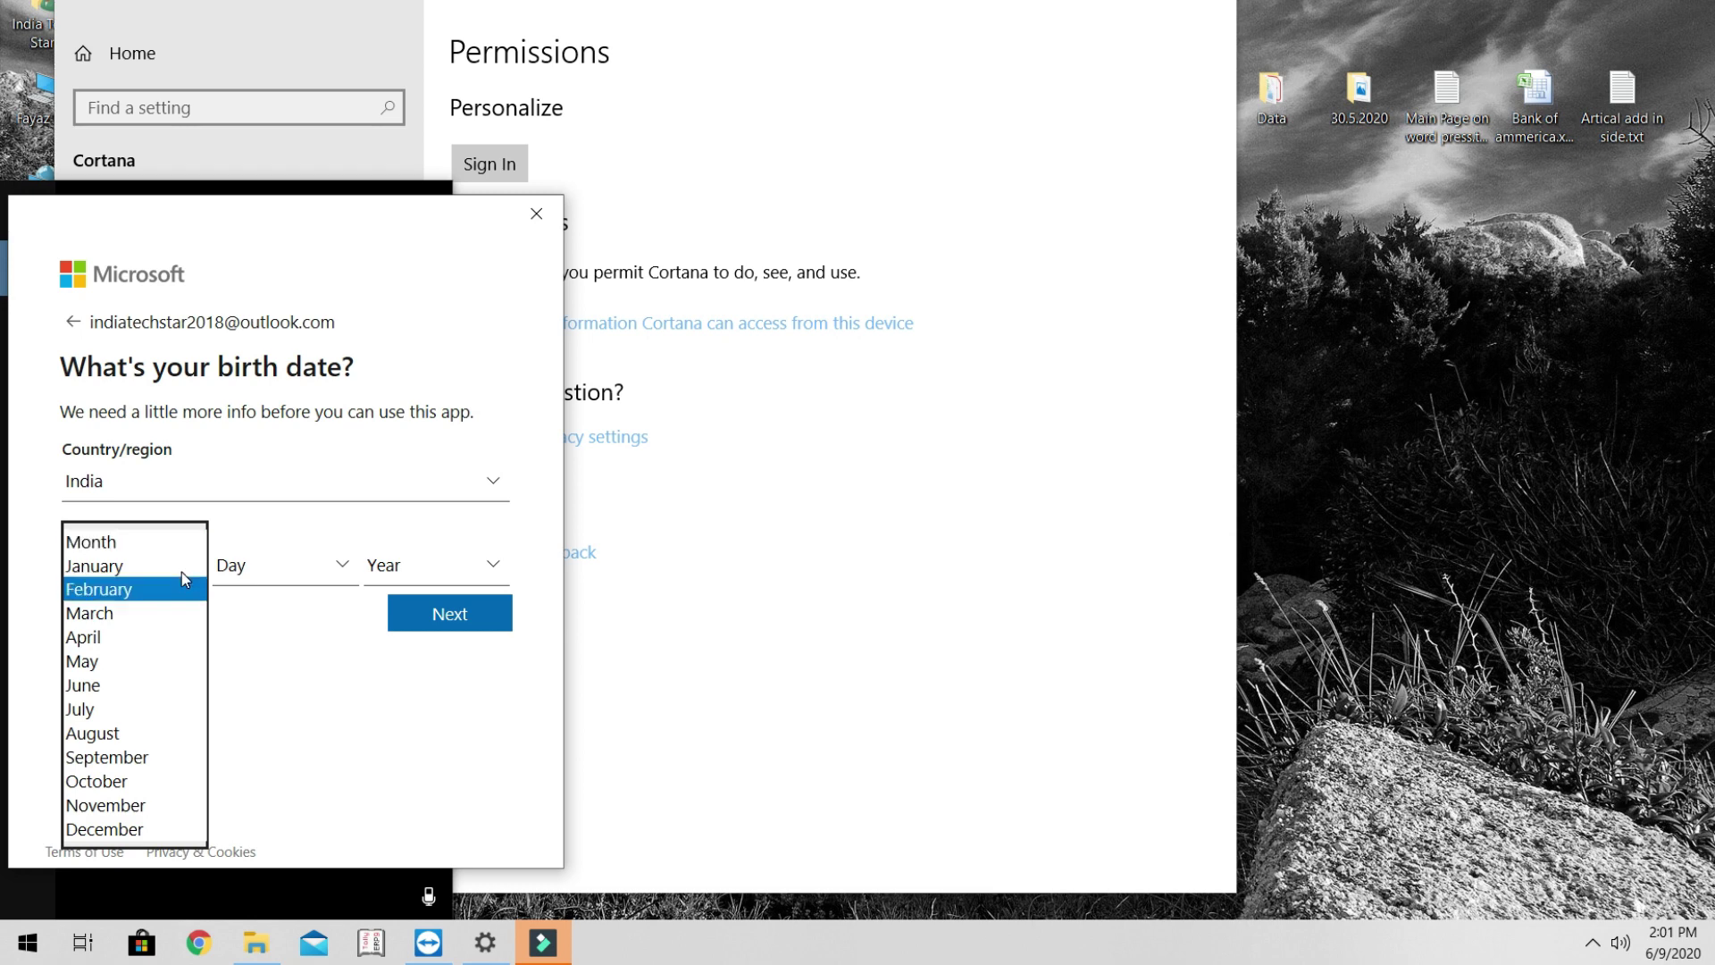
pyautogui.press('Return')
pyautogui.click(307, 561)
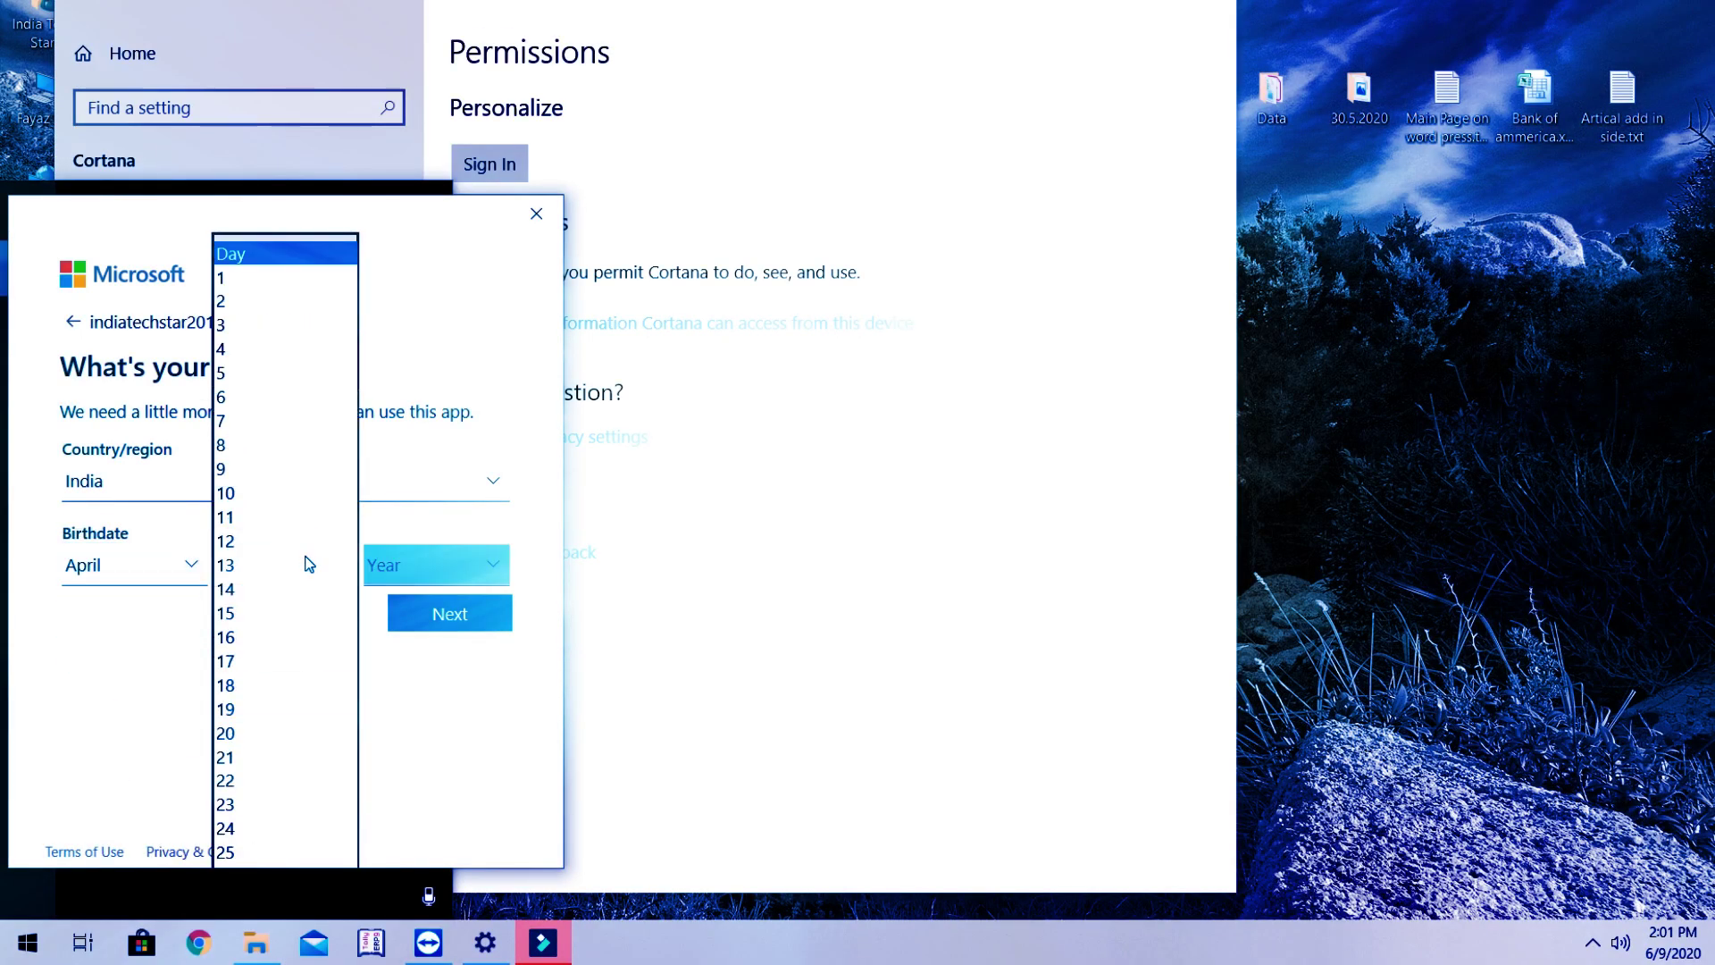
pyautogui.press('8')
pyautogui.press('Return')
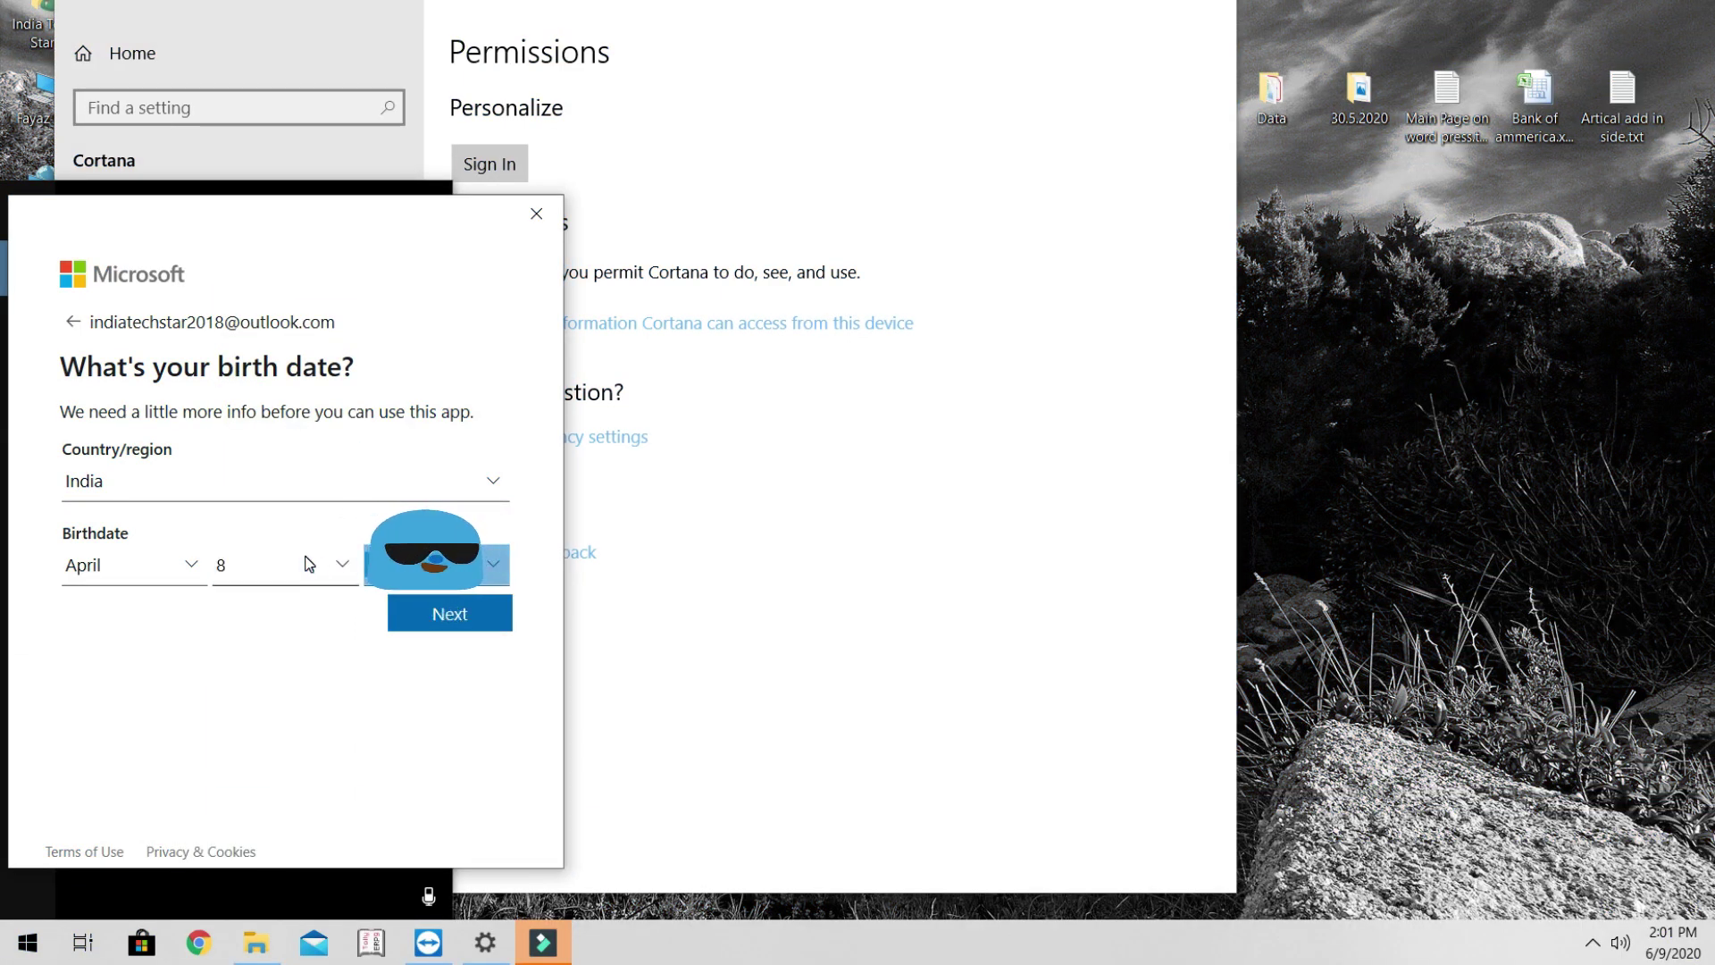
pyautogui.click(459, 613)
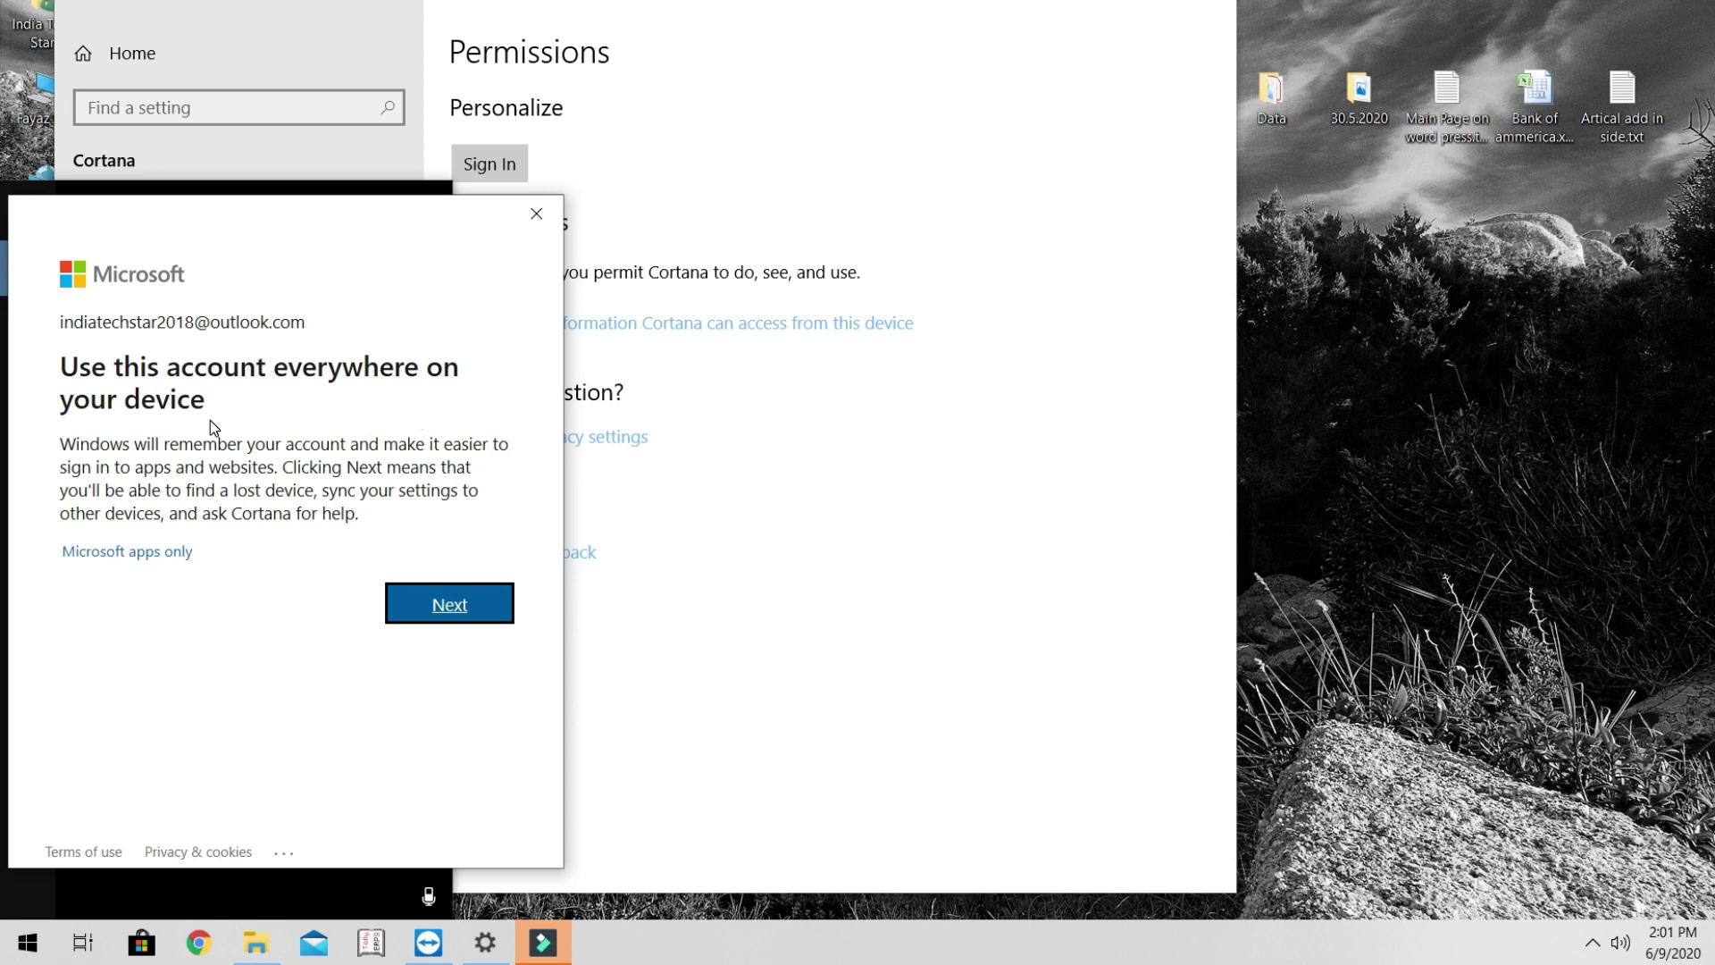
# - Agree to use the new account everywhere on the device
pyautogui.click(460, 594)
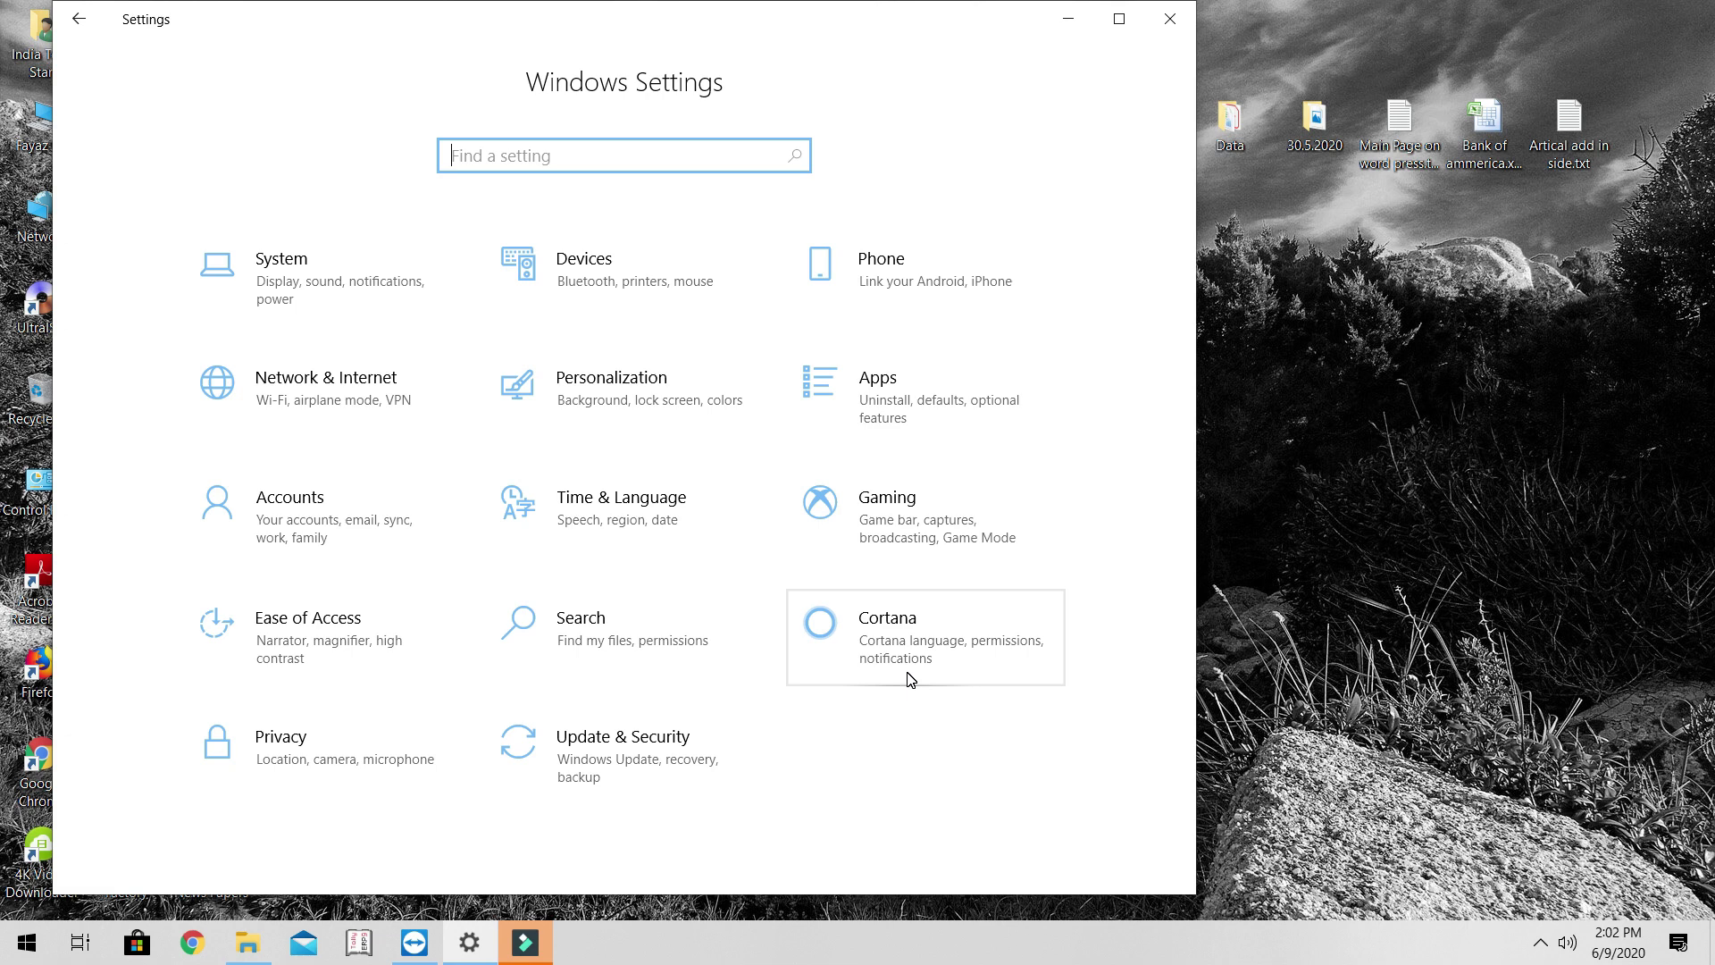
# - Reopen Windows Settings from the Start menu and go to the Cortana settings
pyautogui.click(910, 678)
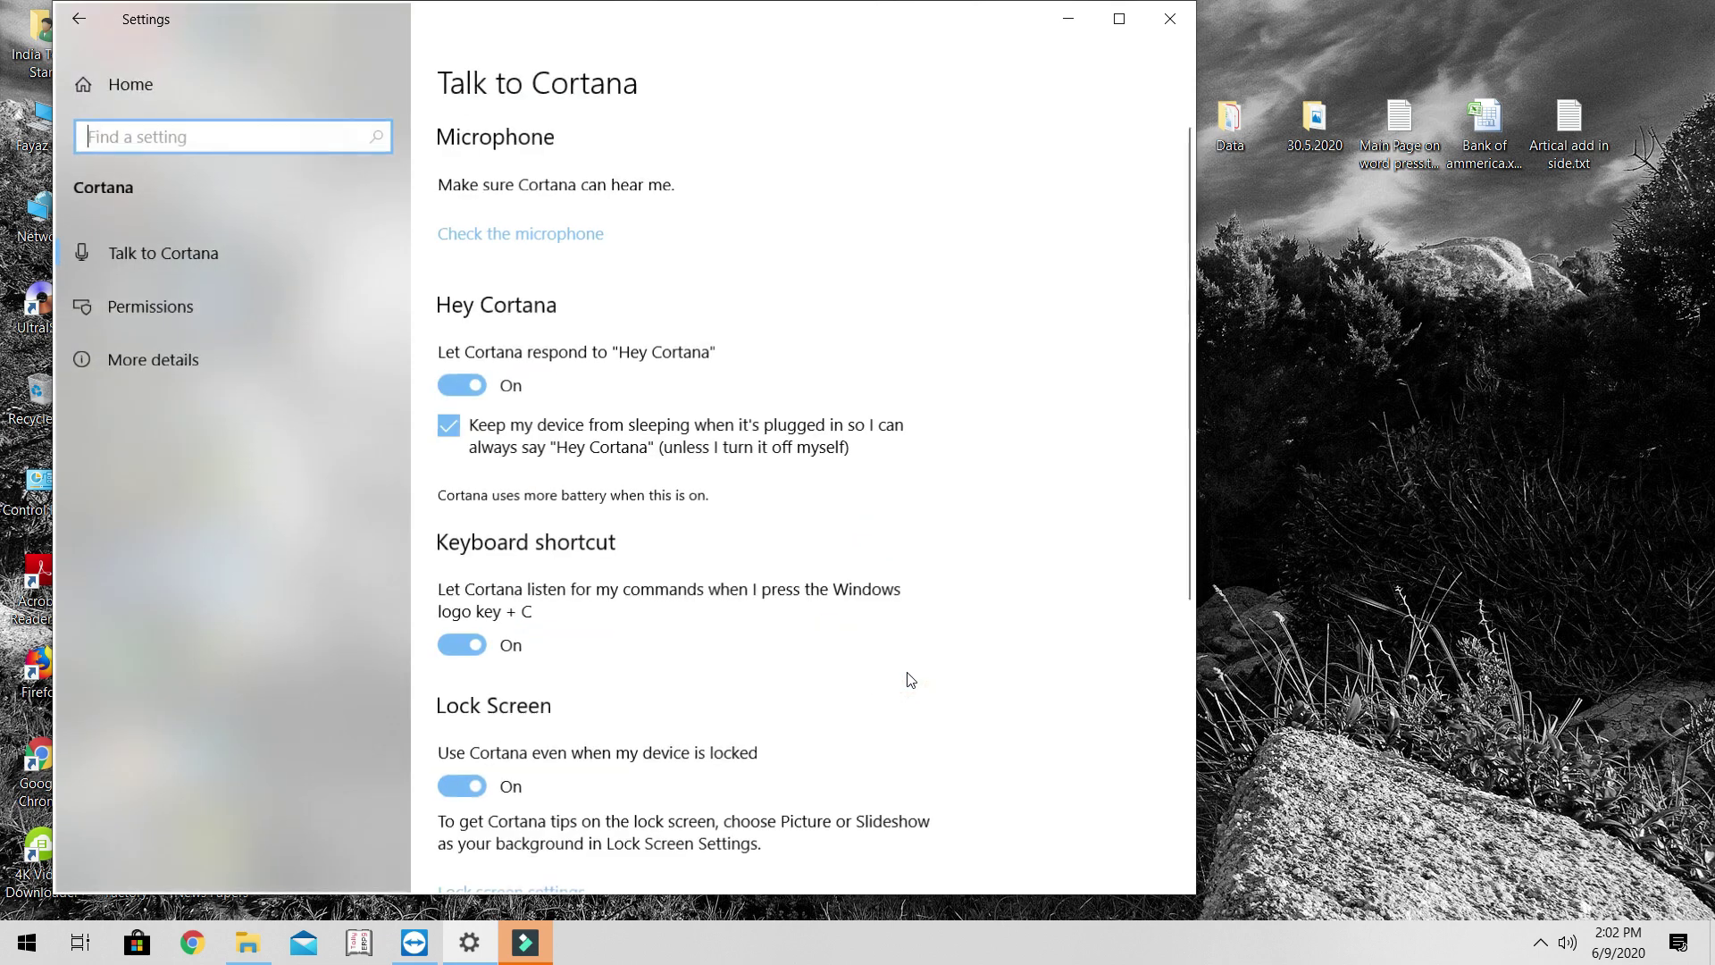
pyautogui.press('super')
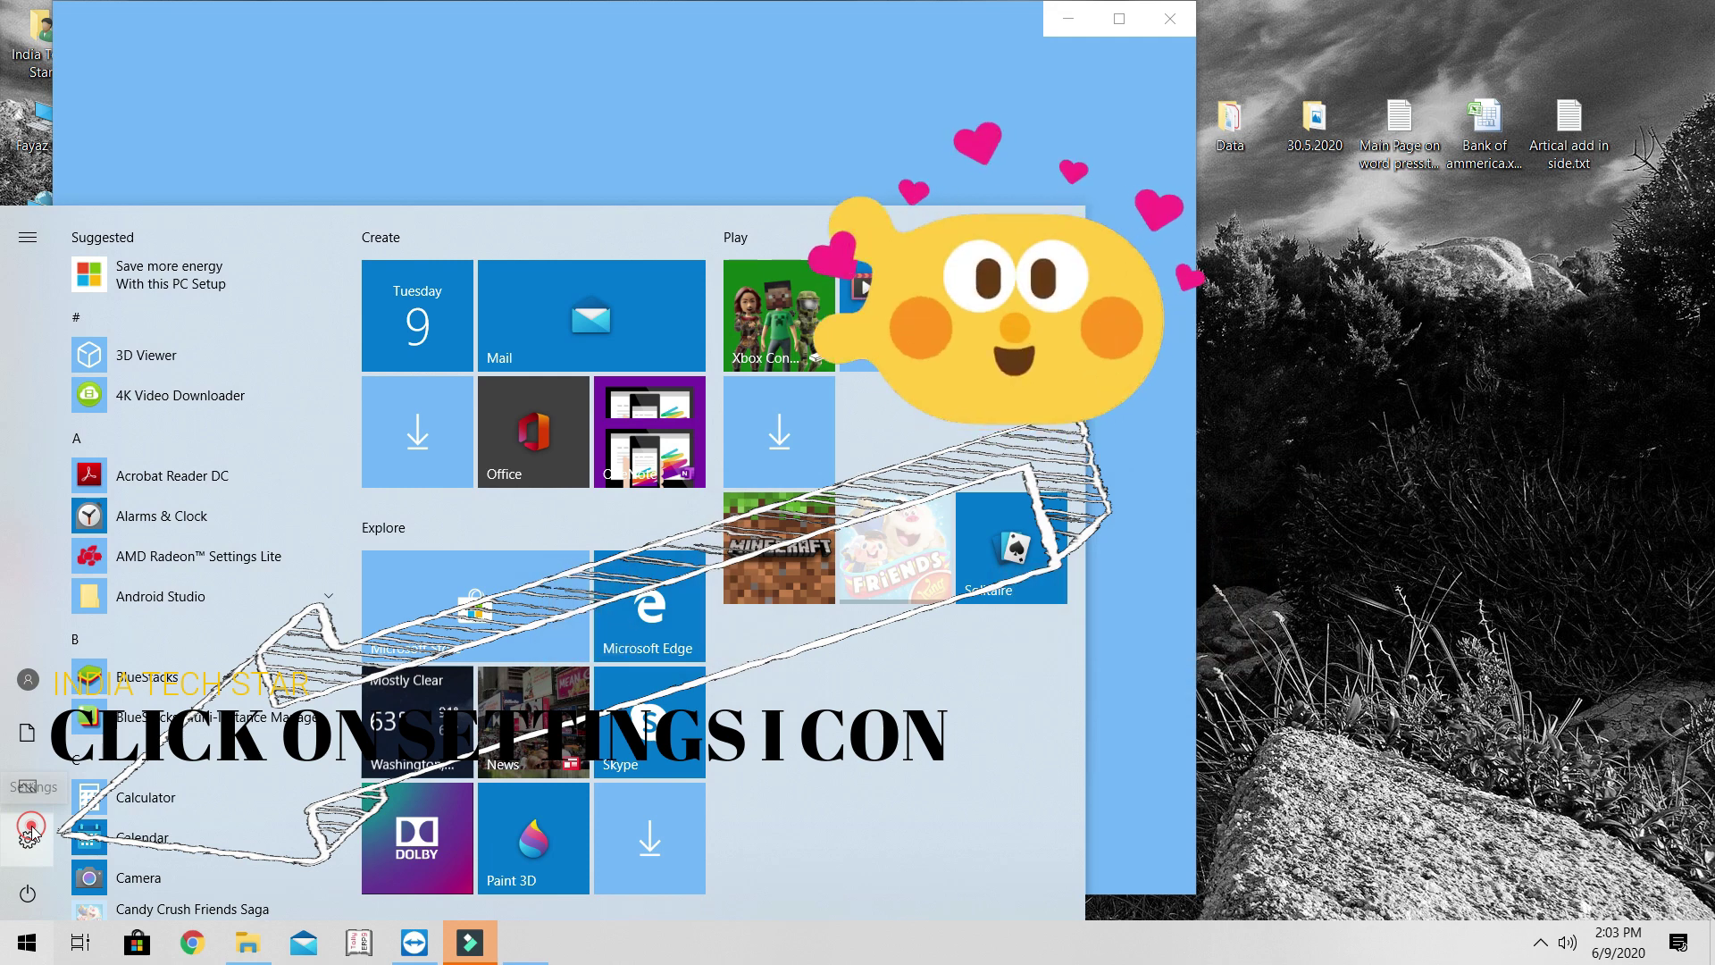
pyautogui.click(30, 835)
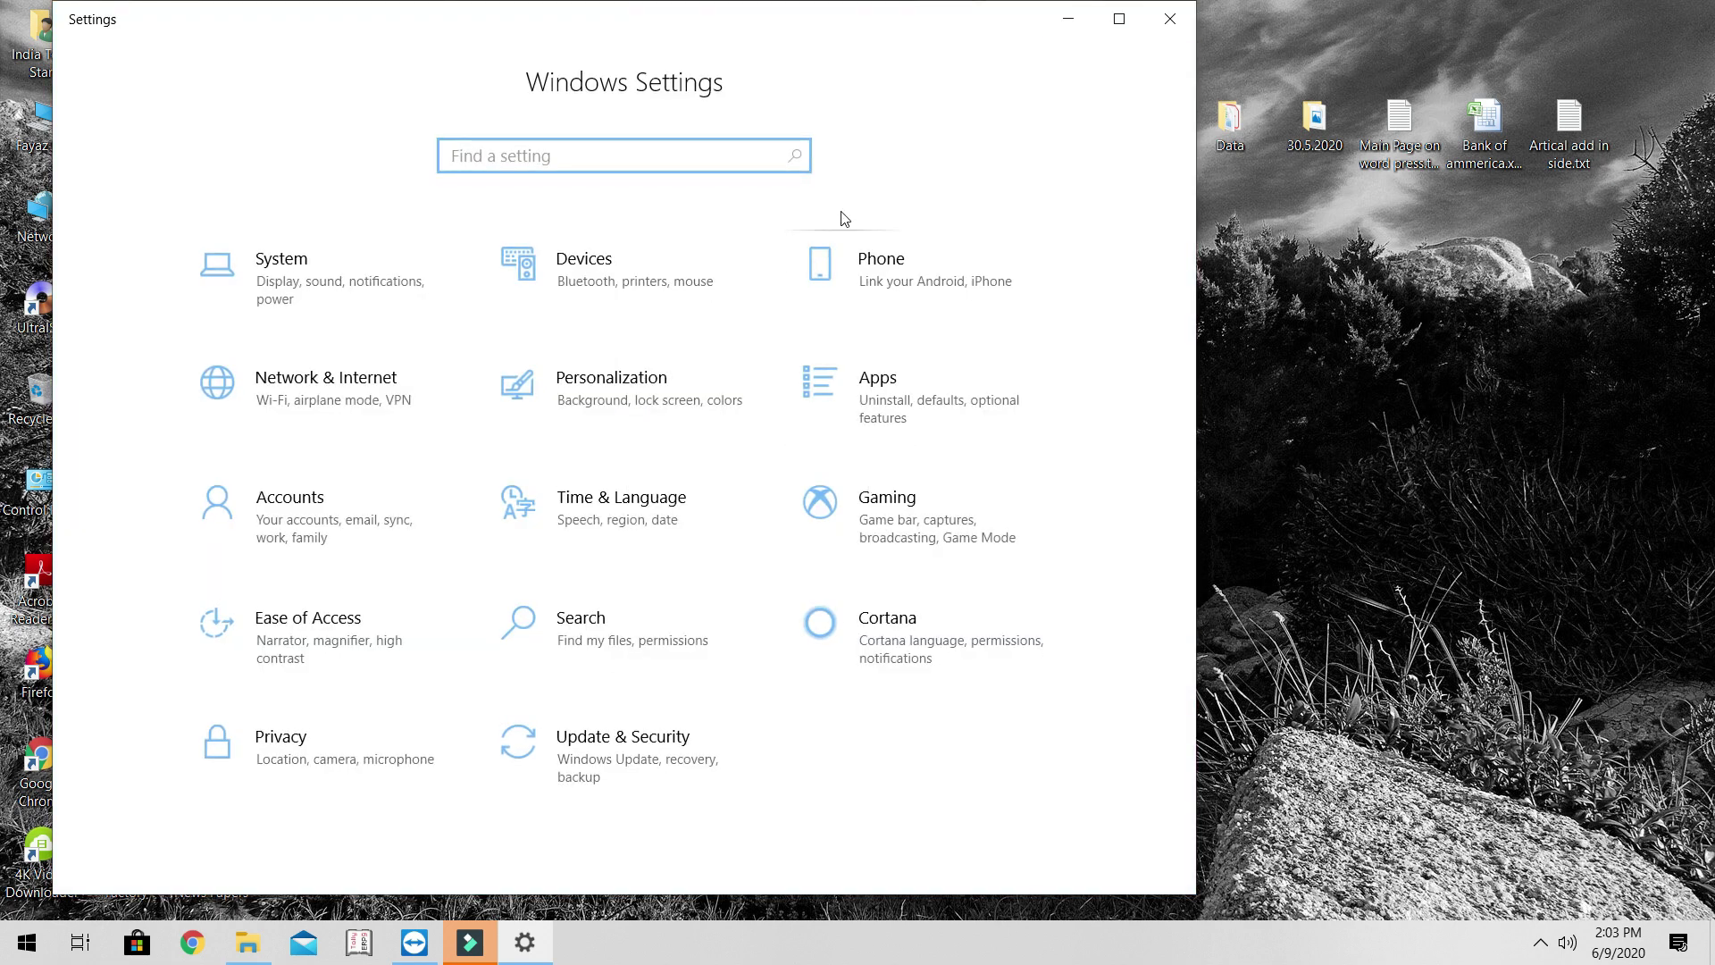
pyautogui.click(900, 629)
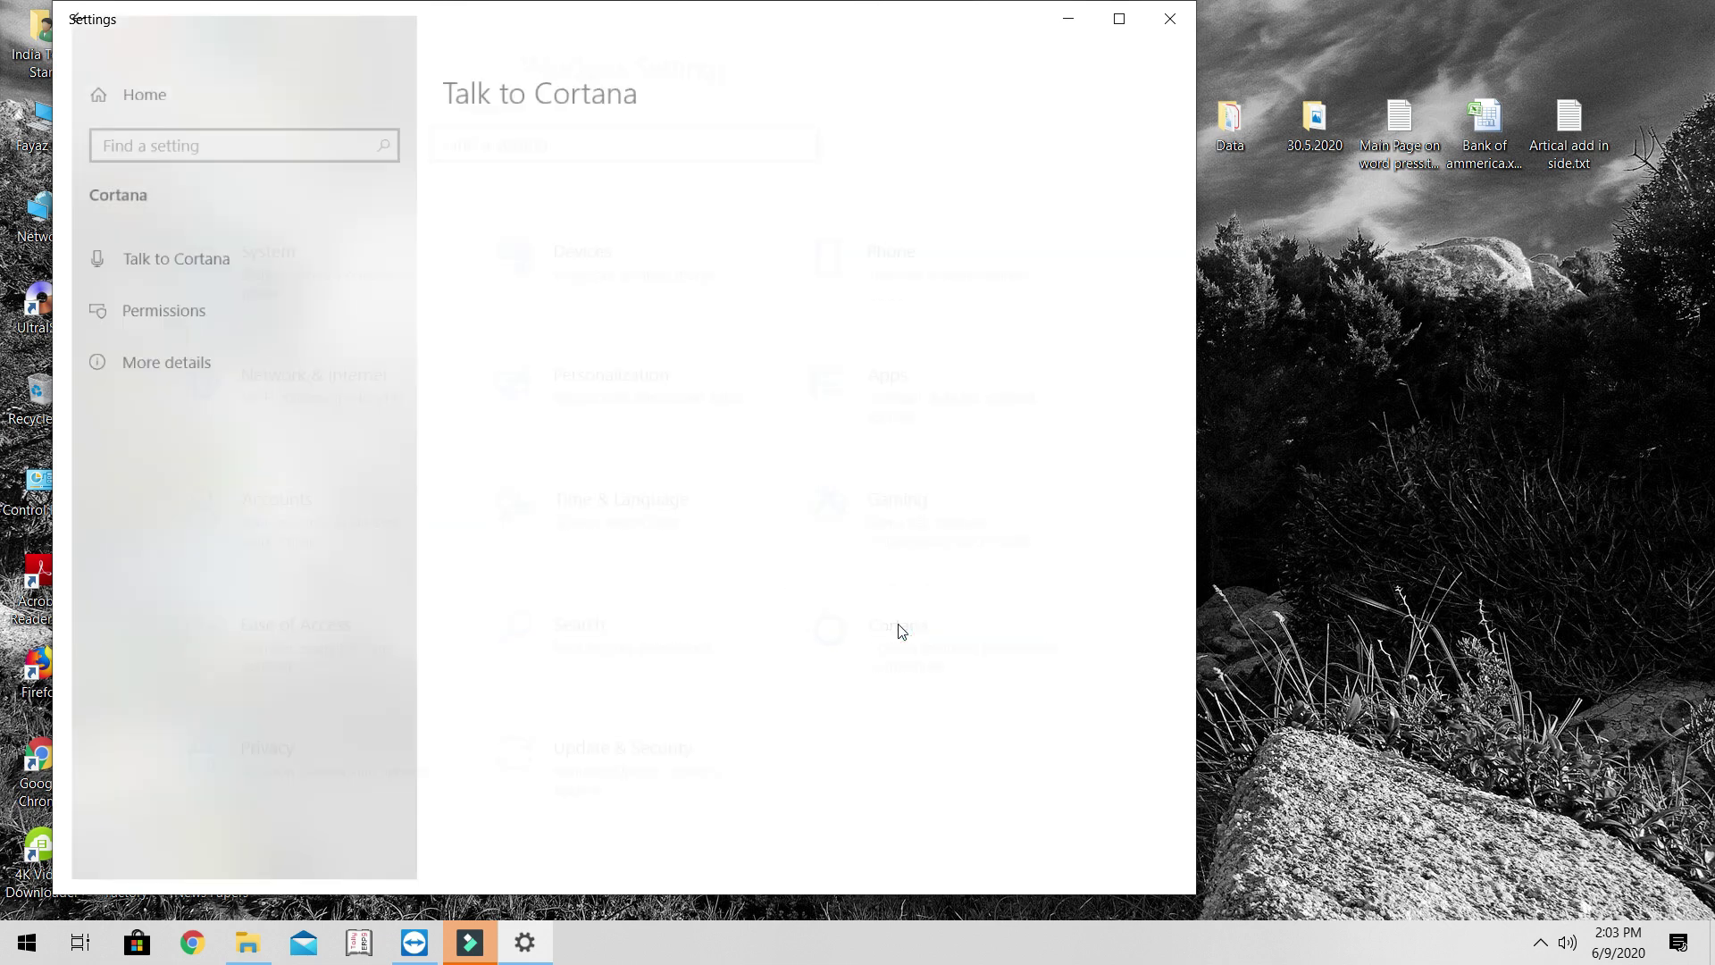
# - On Talk to Cortana, toggle 'Let Cortana respond to Hey Cortana' off and back on
pyautogui.click(139, 250)
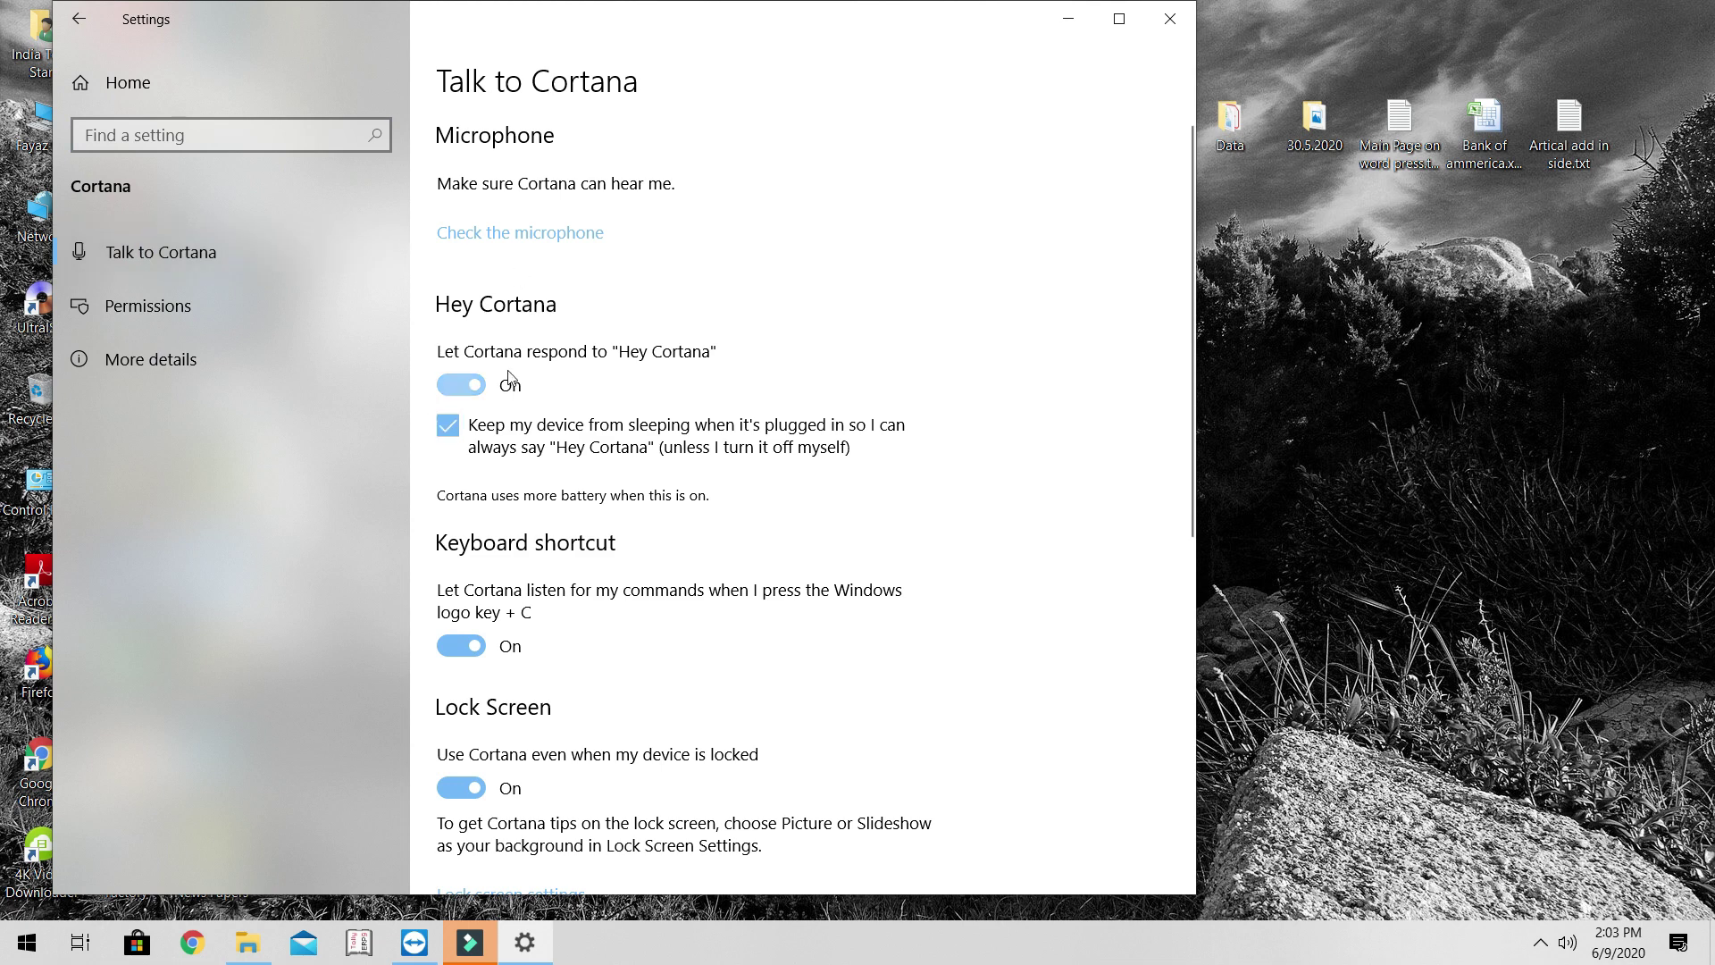
pyautogui.click(463, 387)
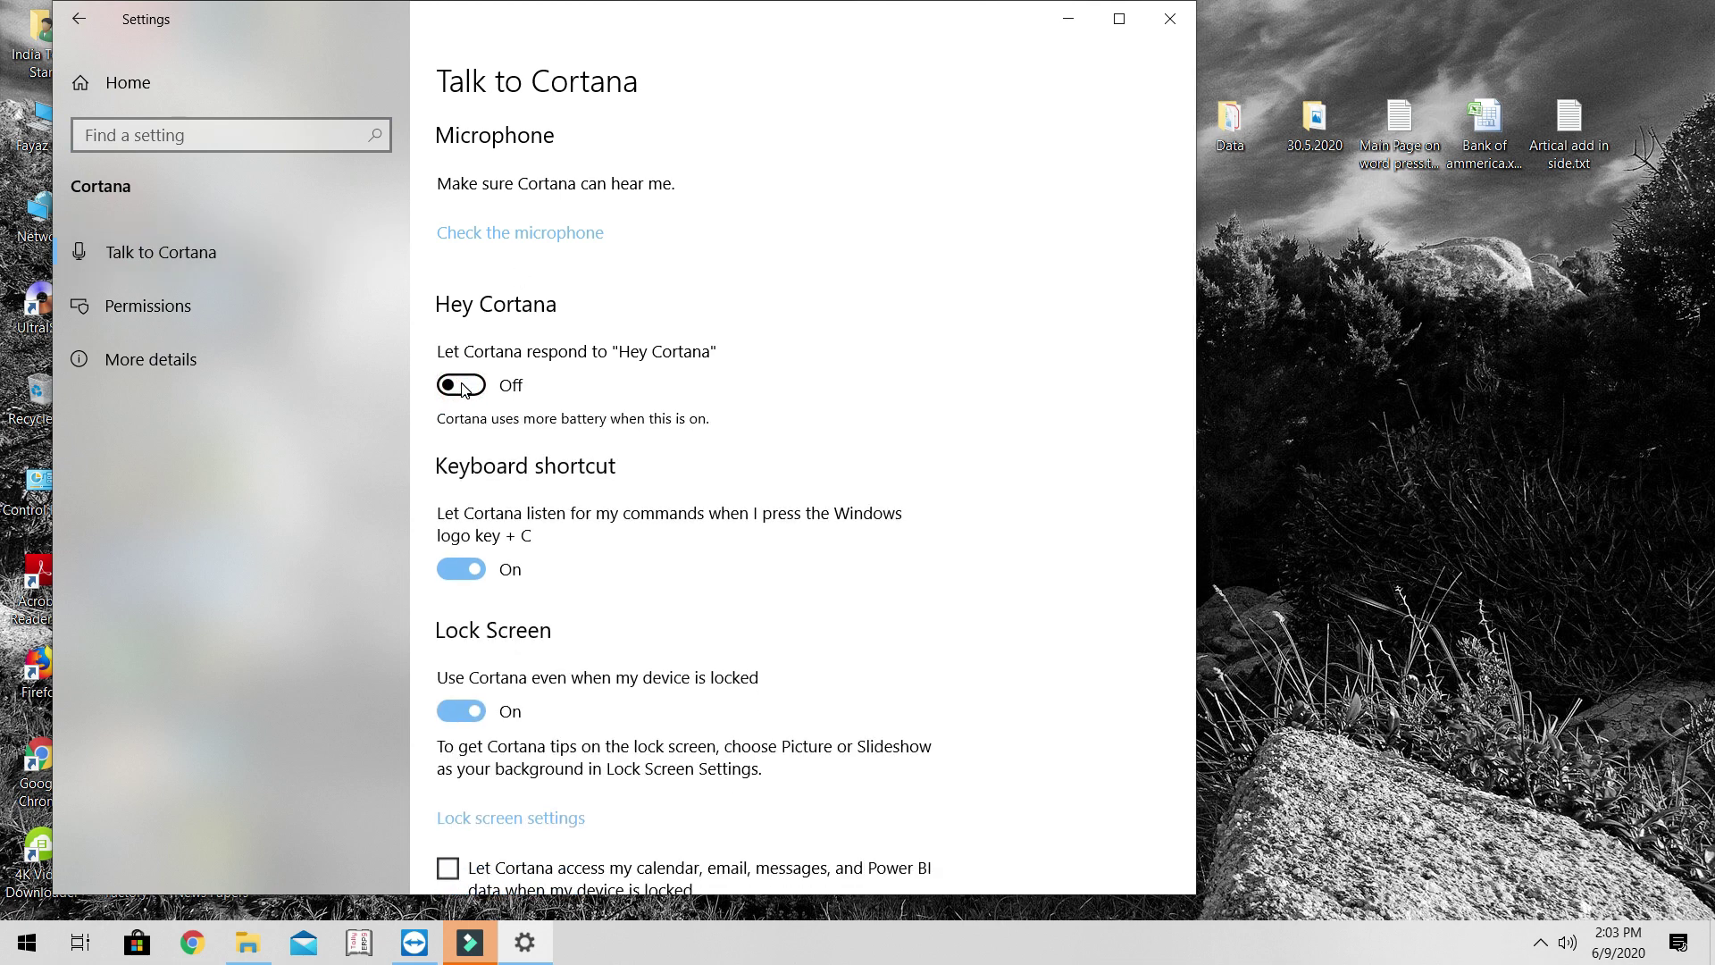
pyautogui.click(463, 387)
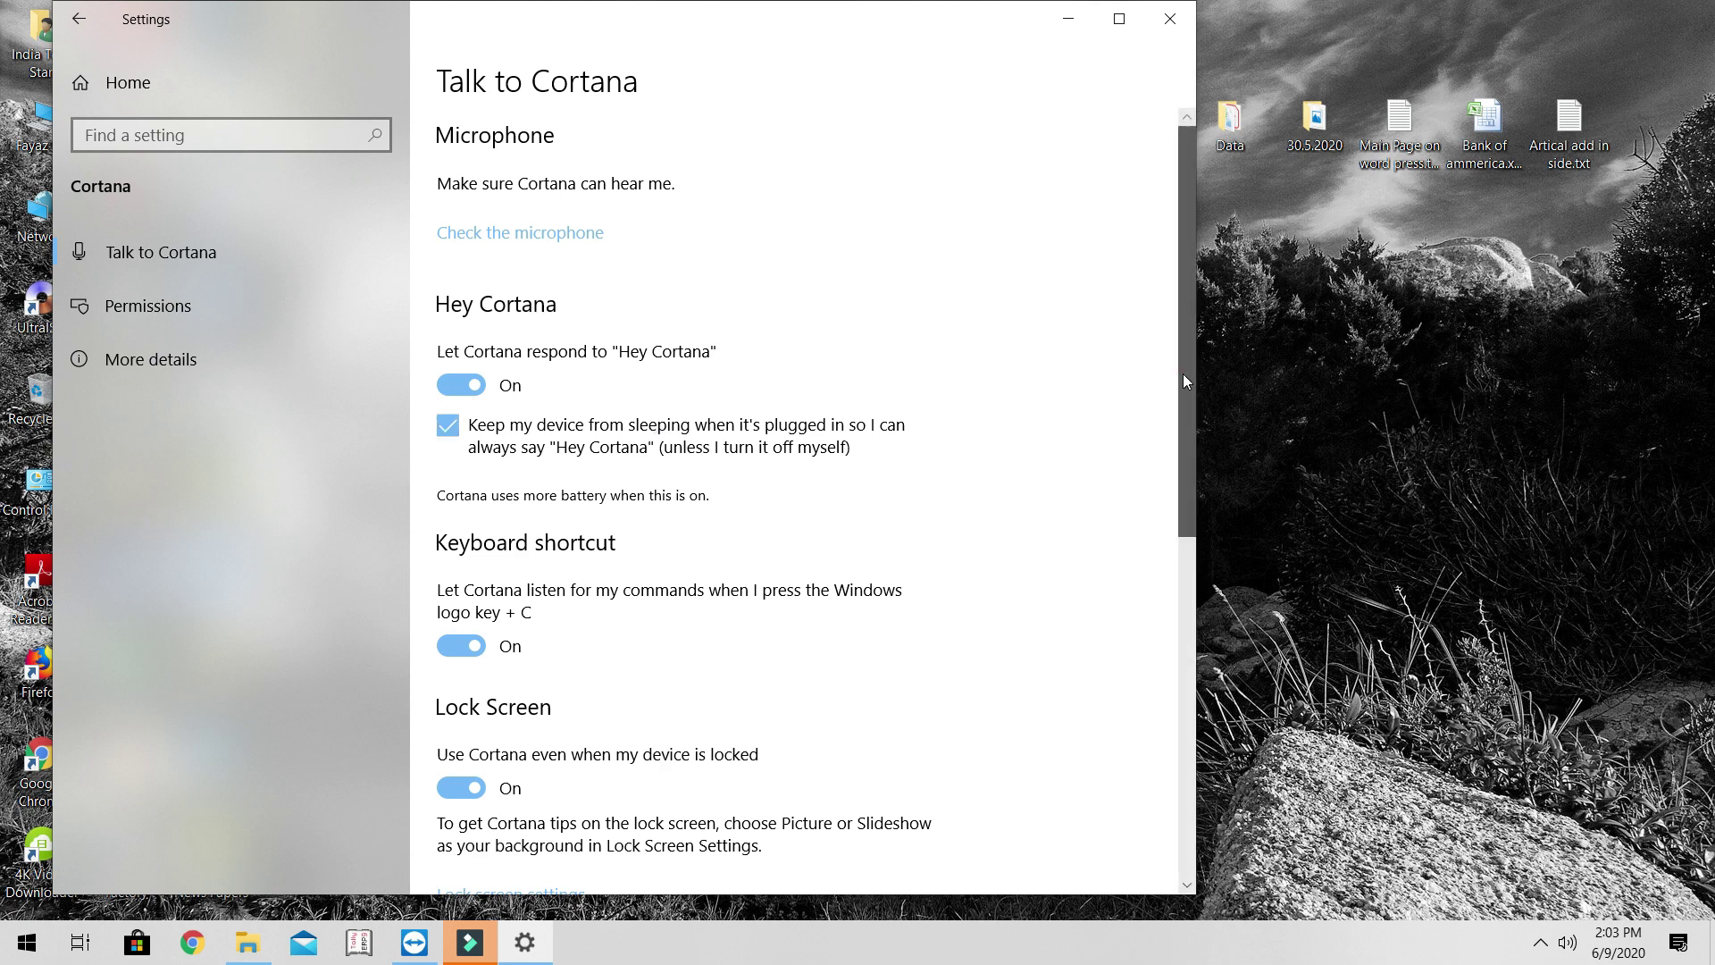
# - Review the remaining Talk to Cortana options, then close the Settings window
pyautogui.moveTo(1183, 375); pyautogui.dragTo(1185, 452)
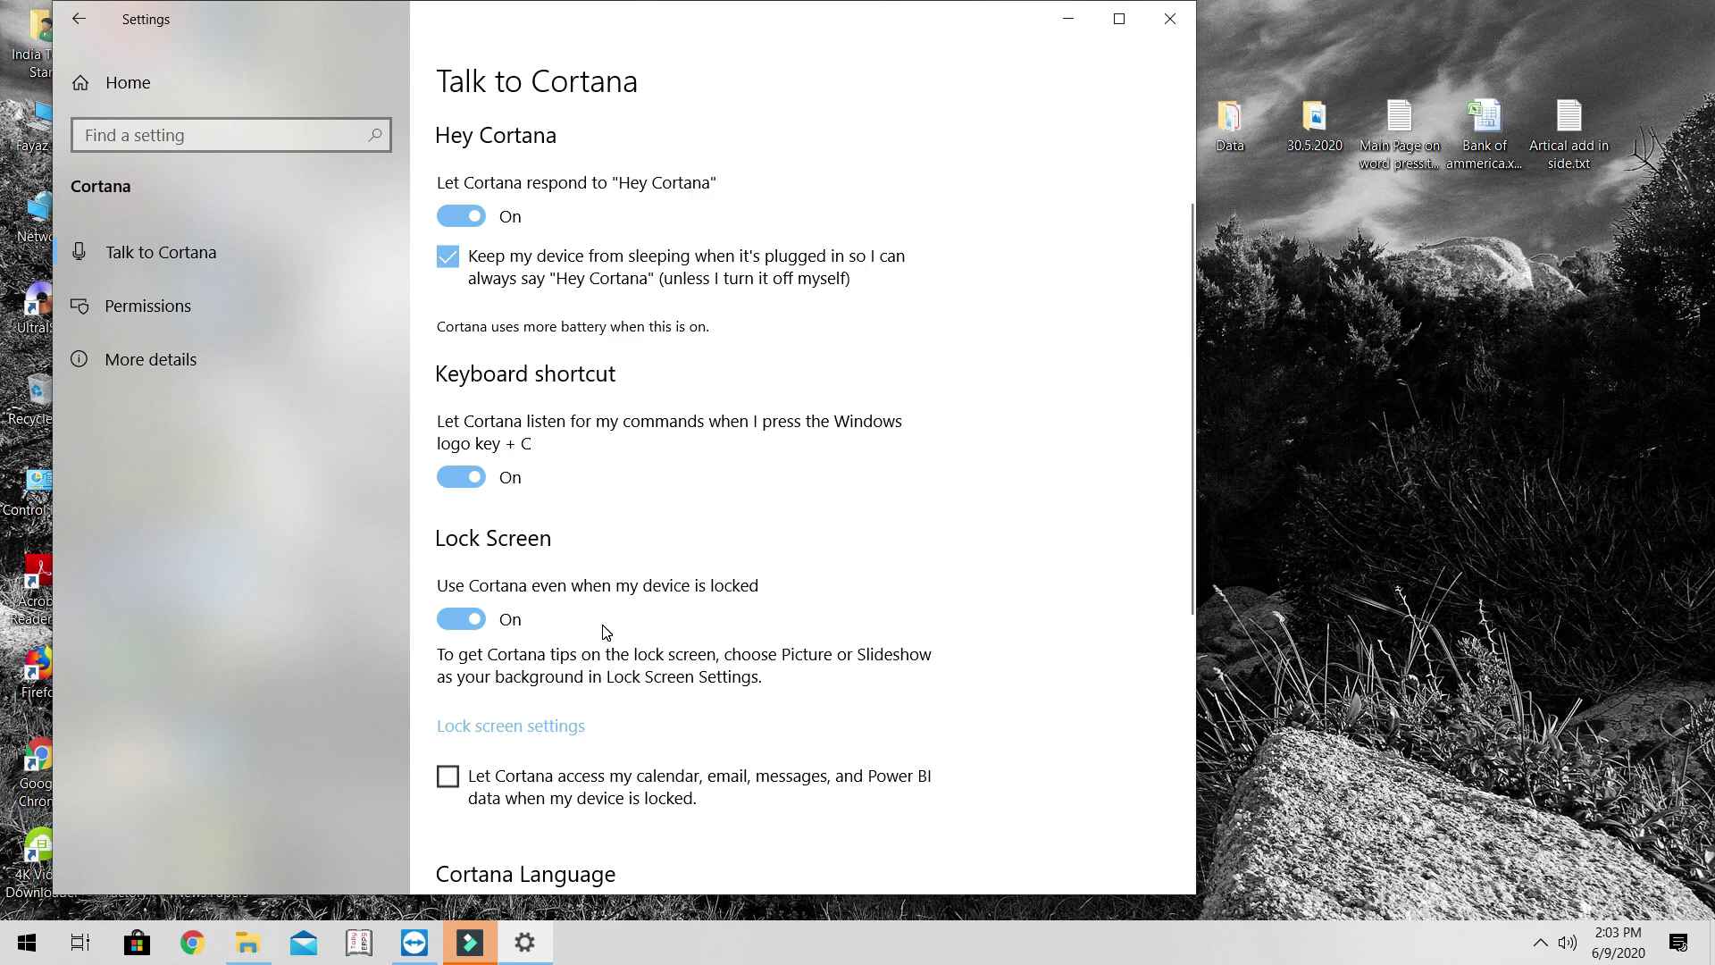
pyautogui.scroll(-3, 900, 543)
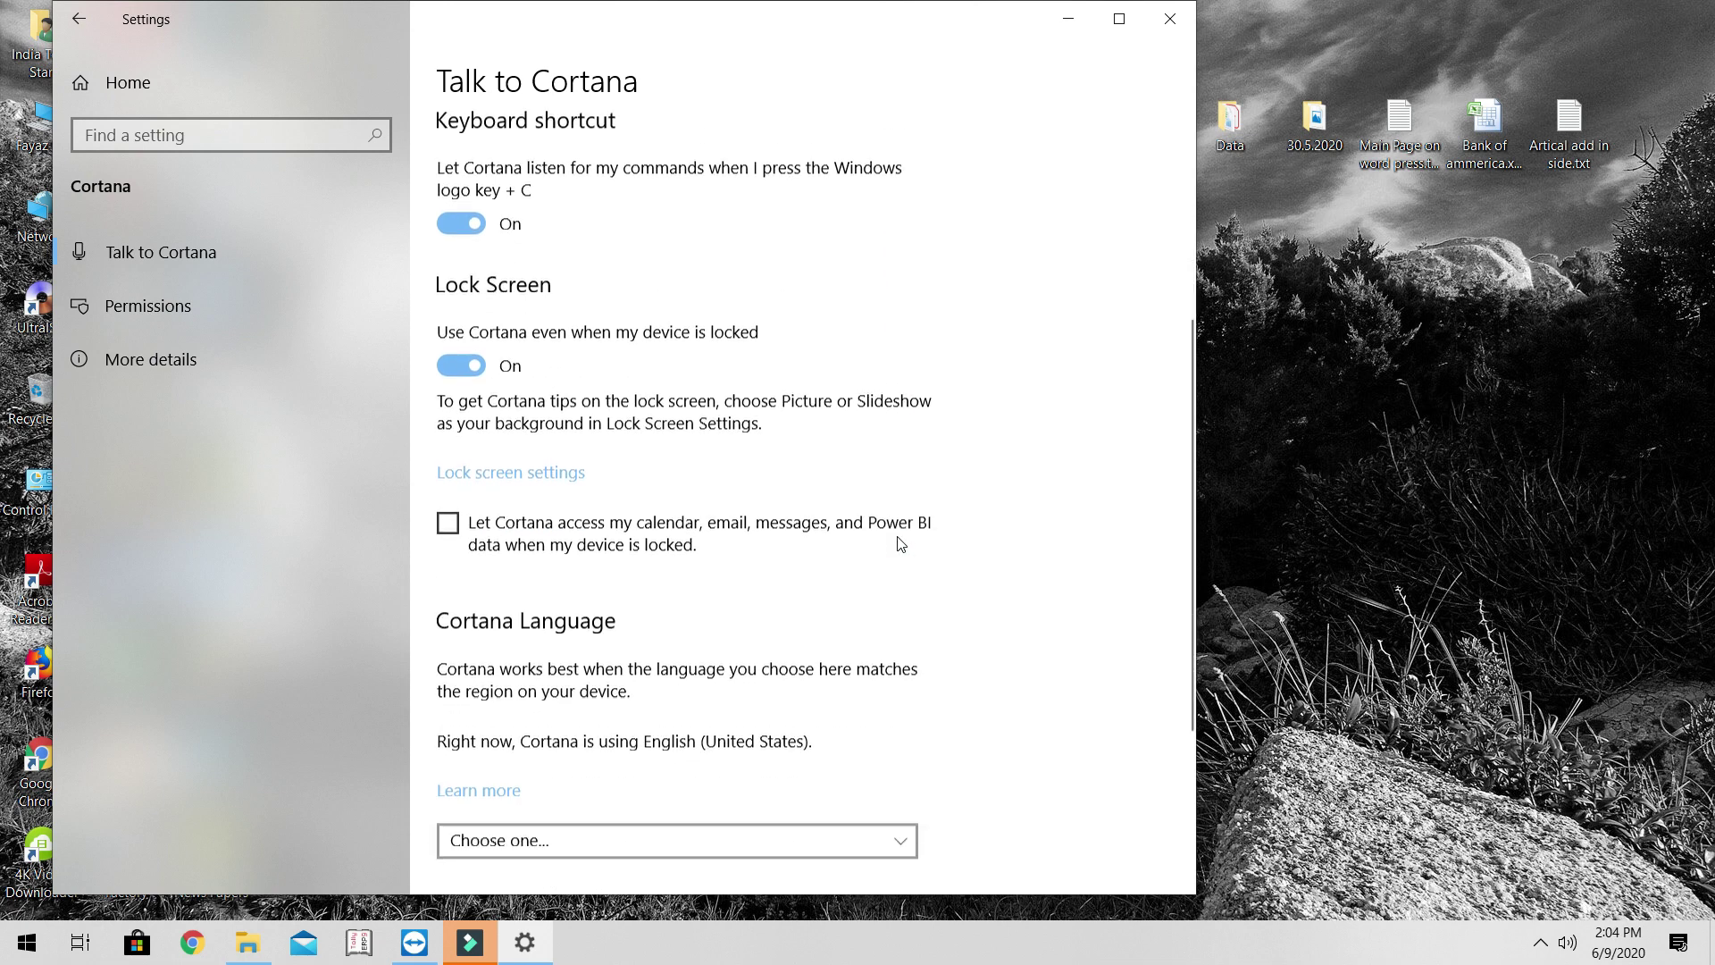
pyautogui.scroll(-3, 900, 544)
pyautogui.scroll(2, 900, 543)
pyautogui.scroll(-2, 900, 543)
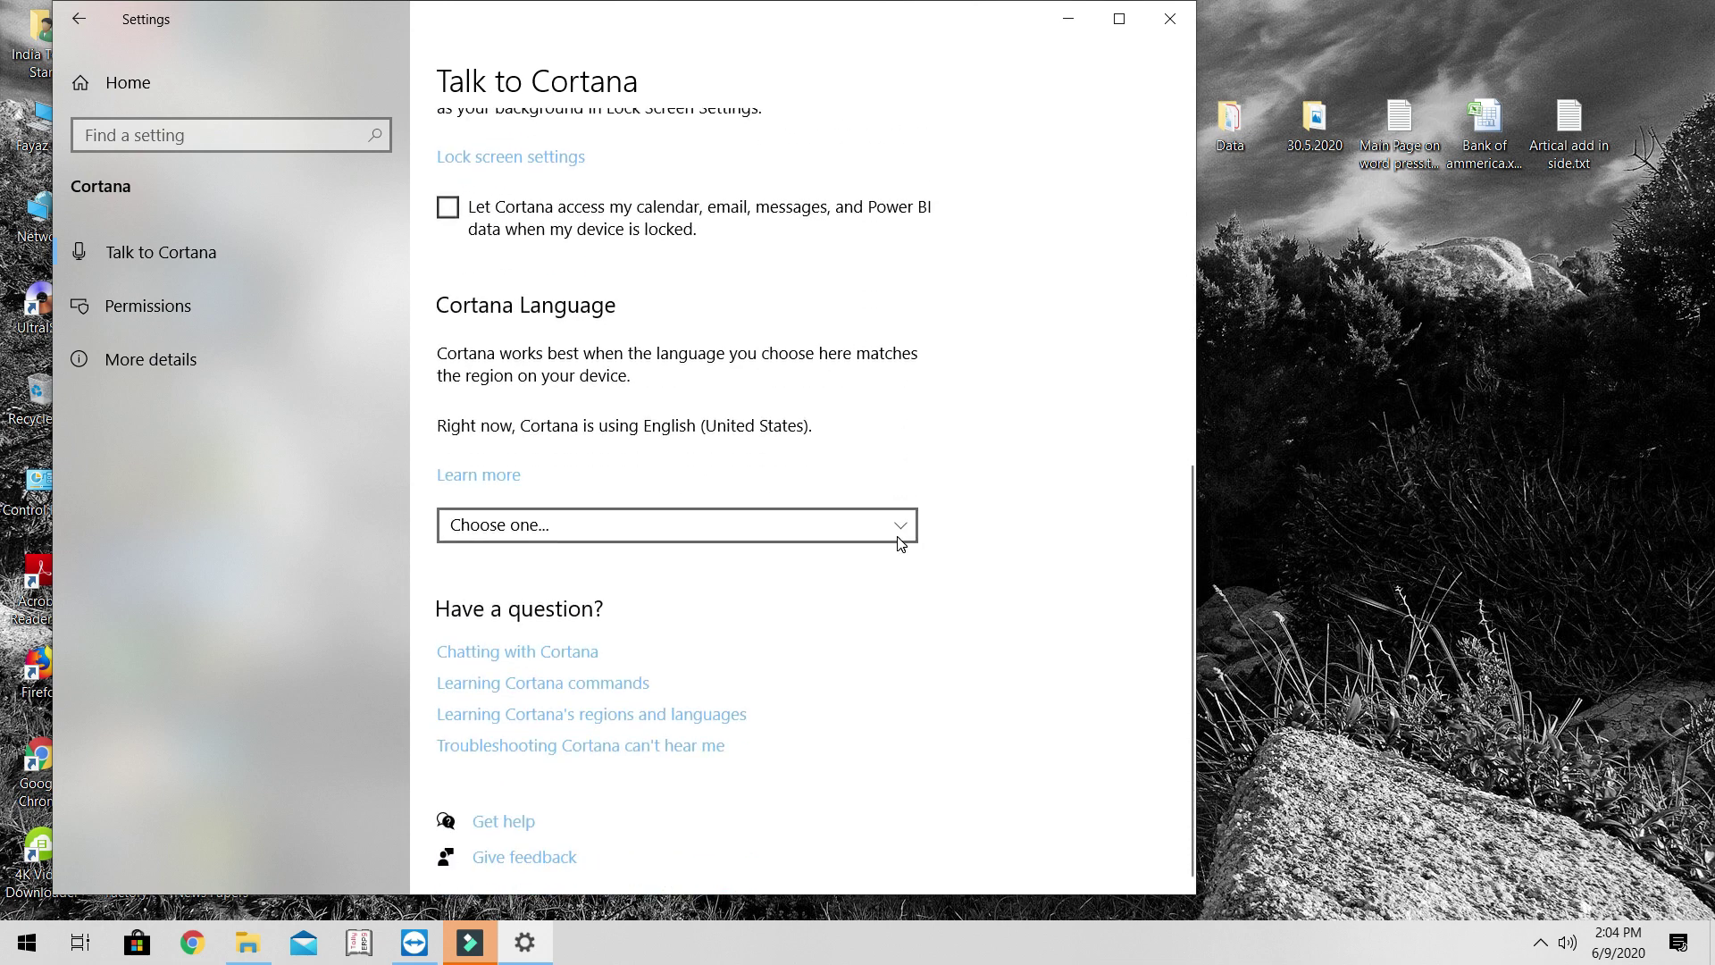
pyautogui.scroll(9, 900, 543)
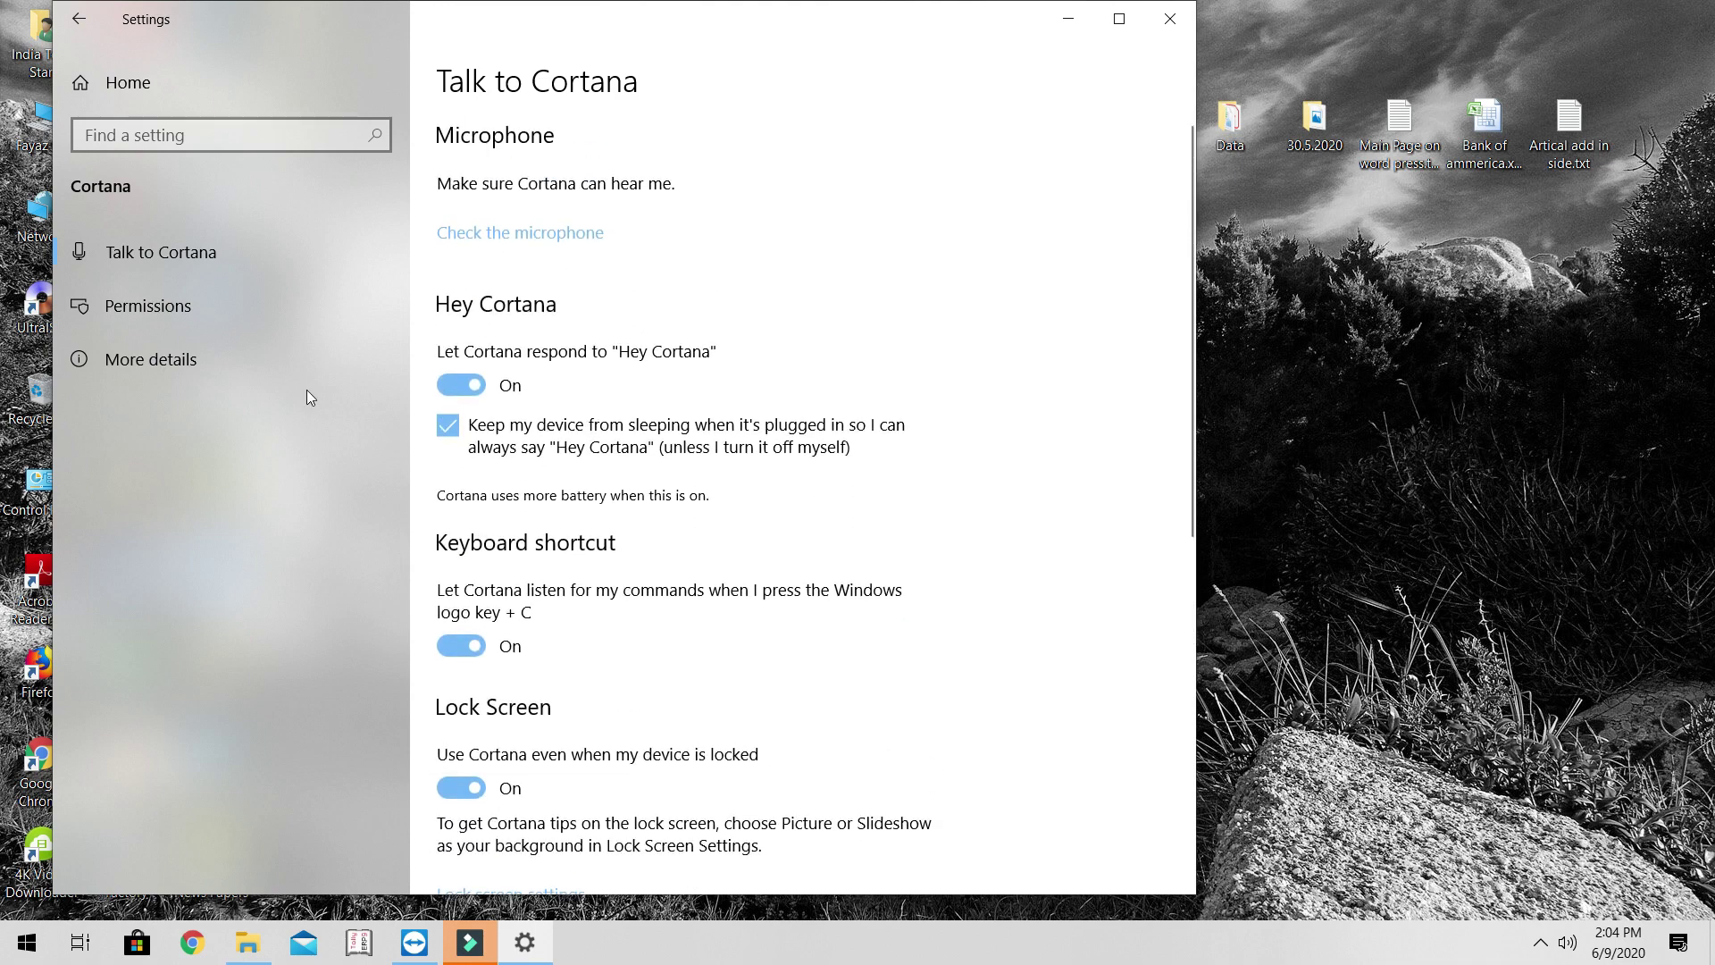
pyautogui.click(1171, 17)
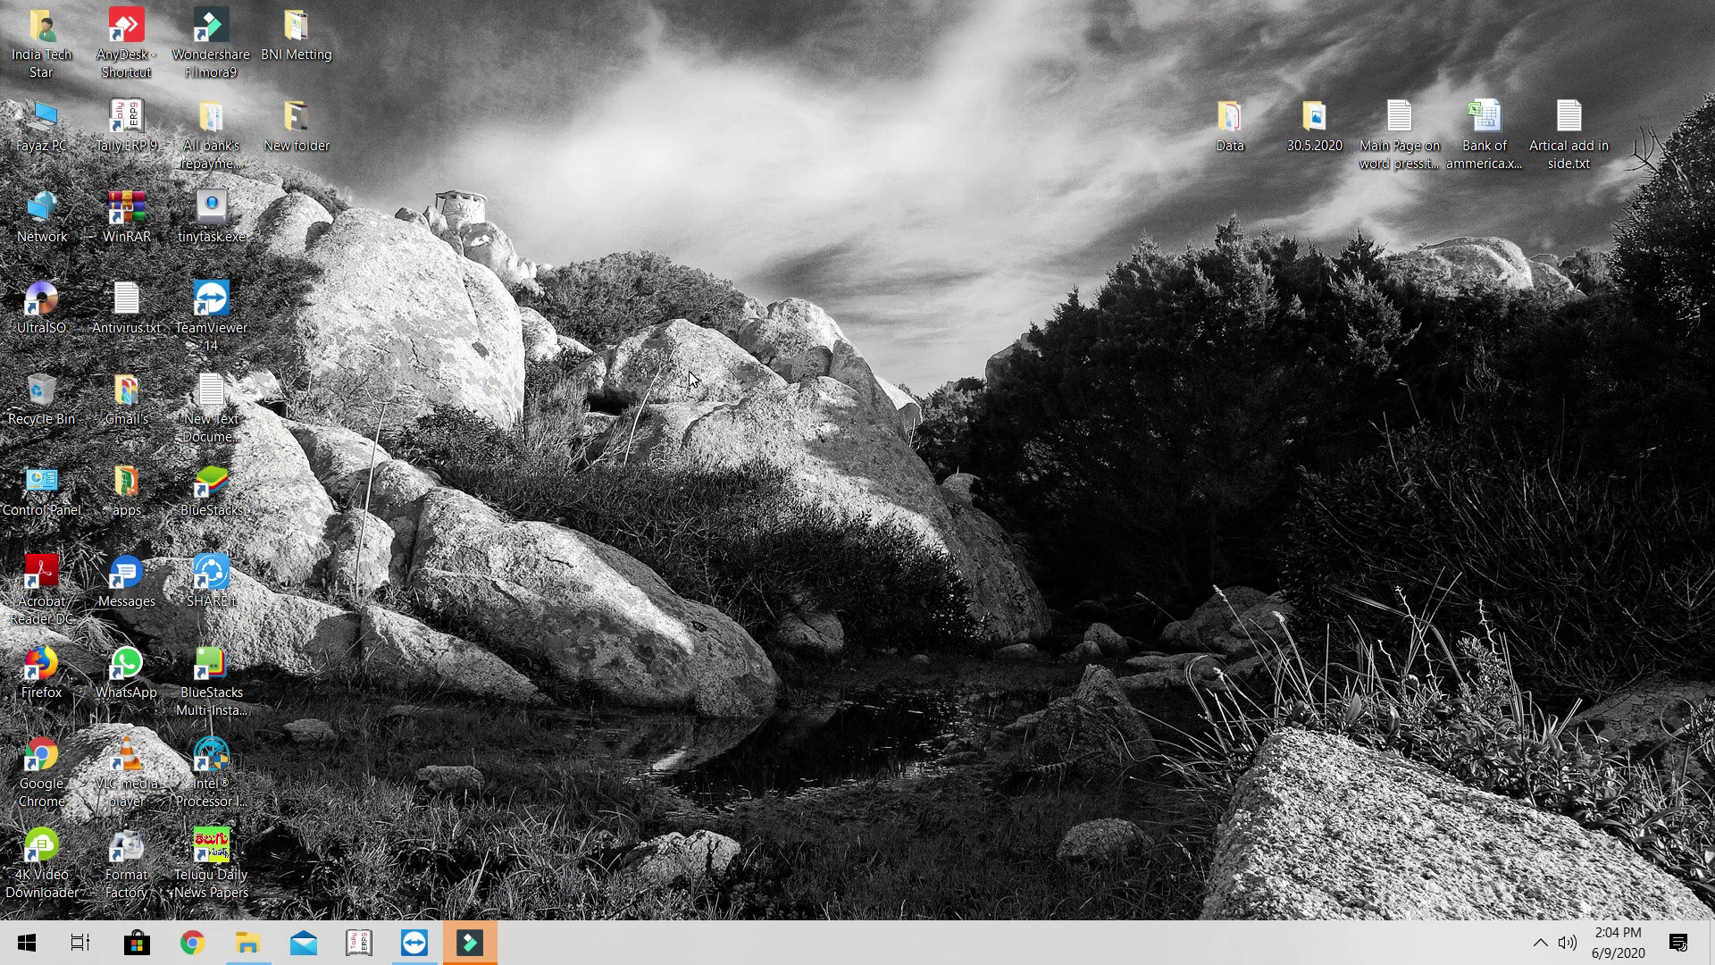
pyautogui.click(690, 378)
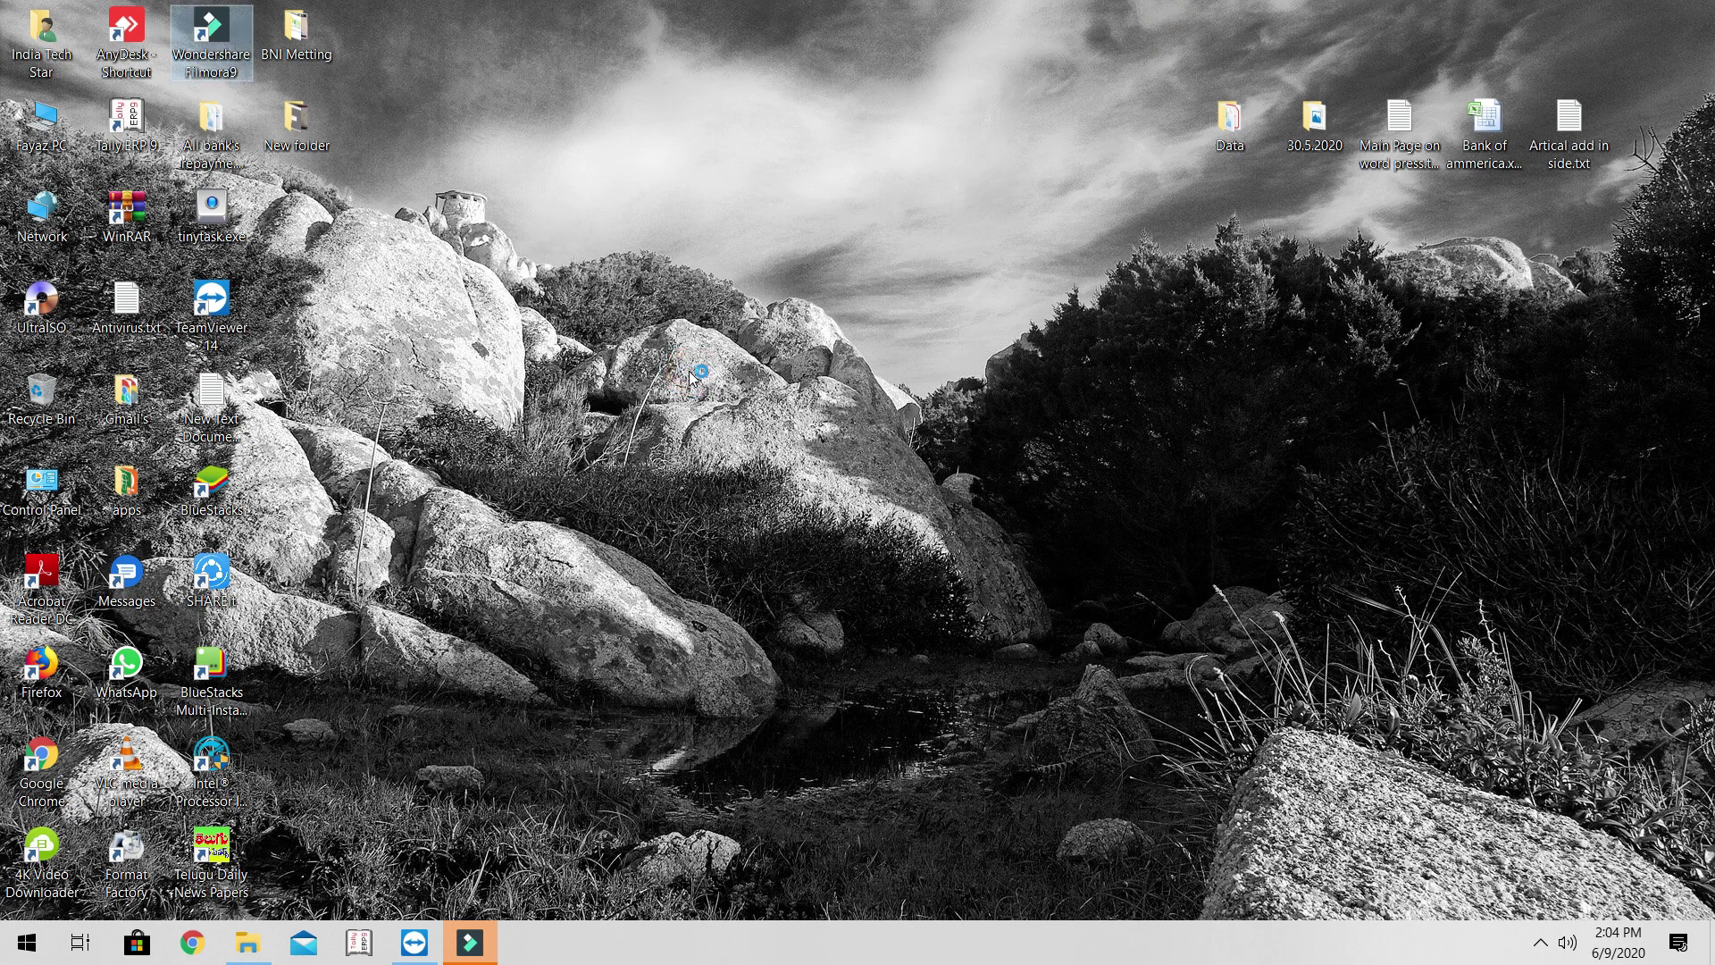
pyautogui.press('super+c')
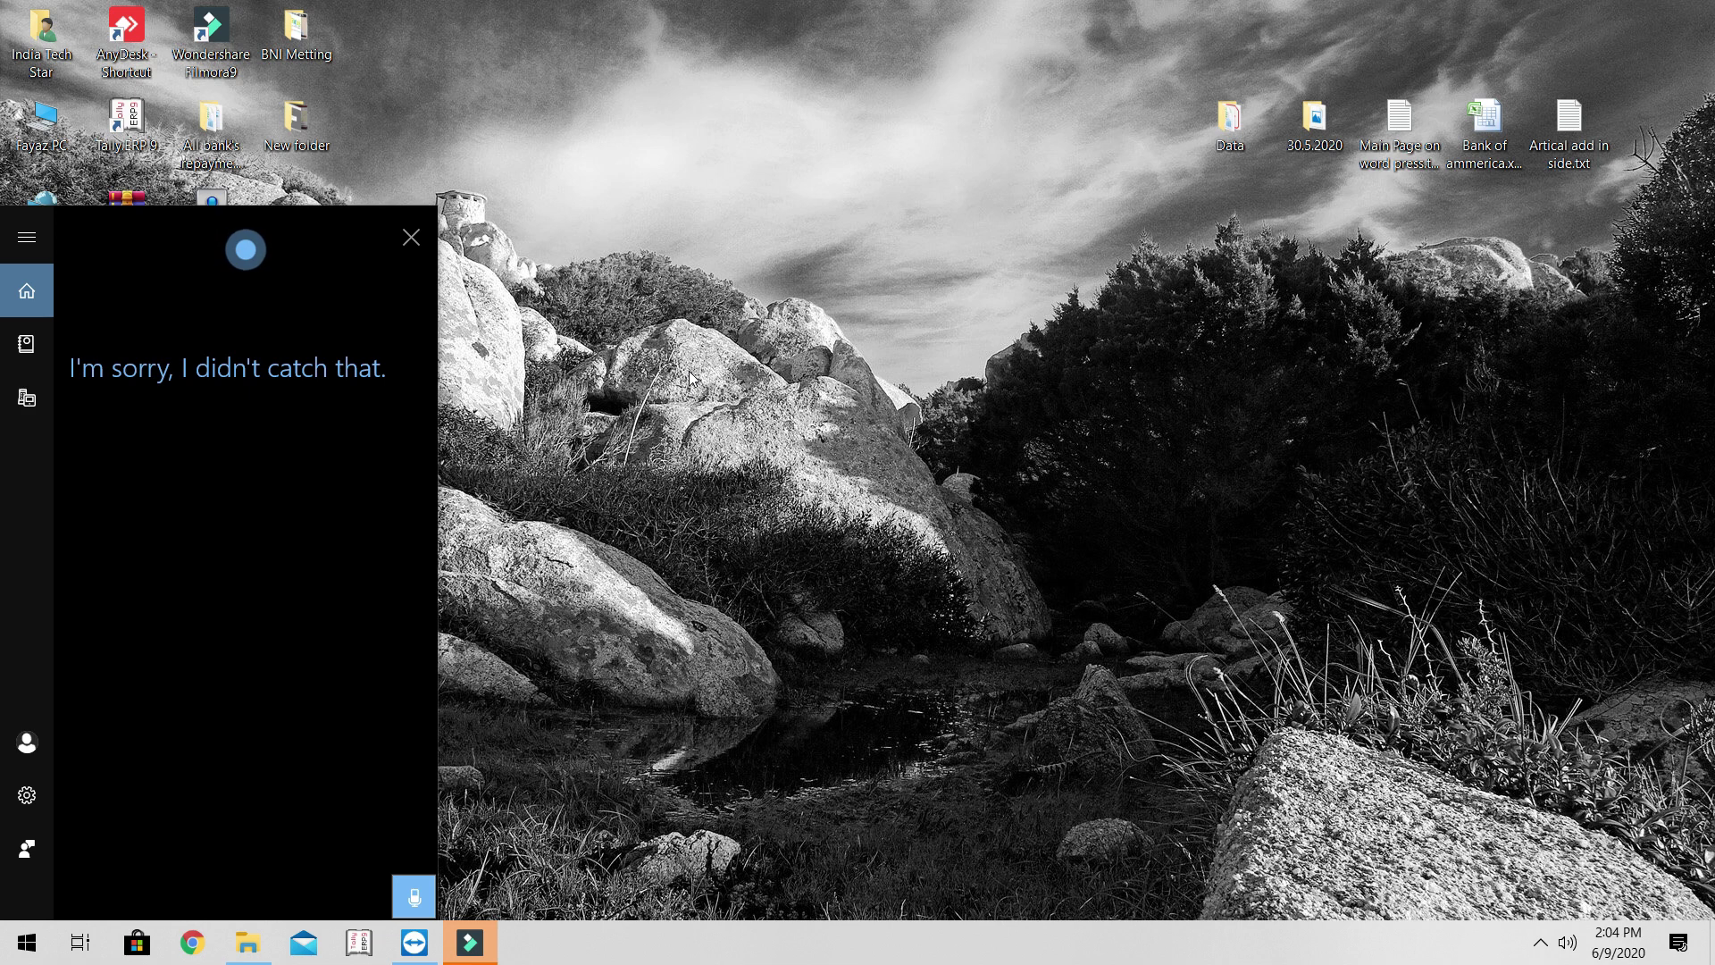
pyautogui.click(411, 237)
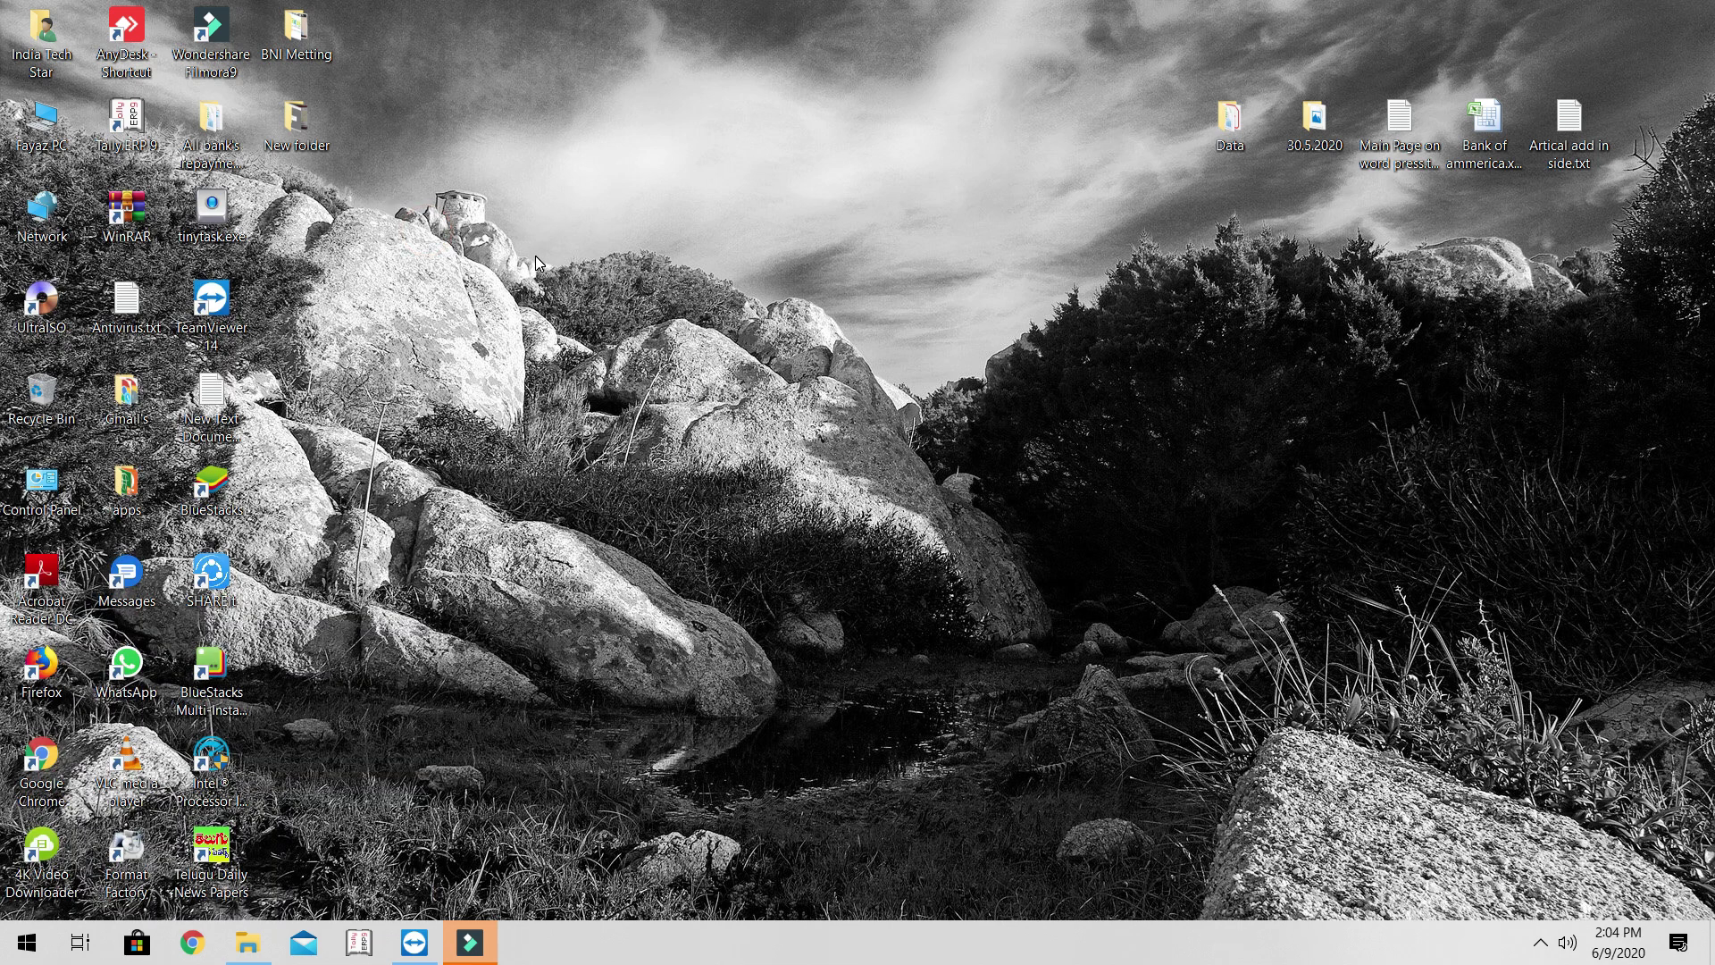
pyautogui.click(538, 261)
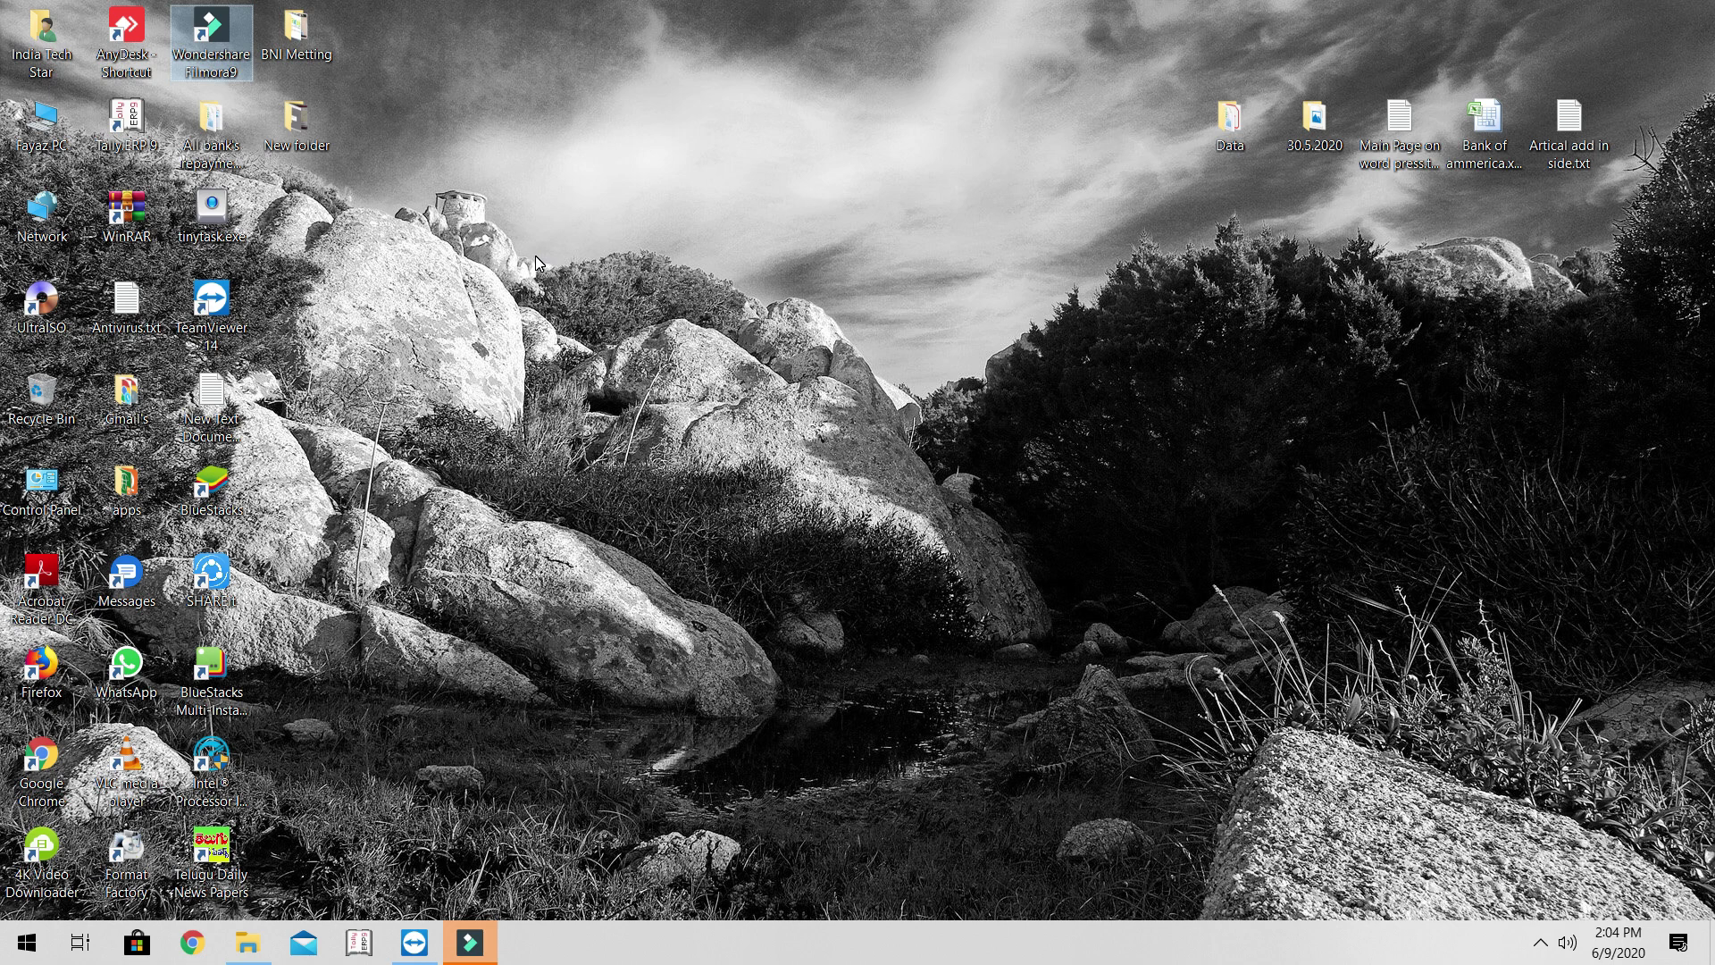
pyautogui.press('super')
pyautogui.press('super')
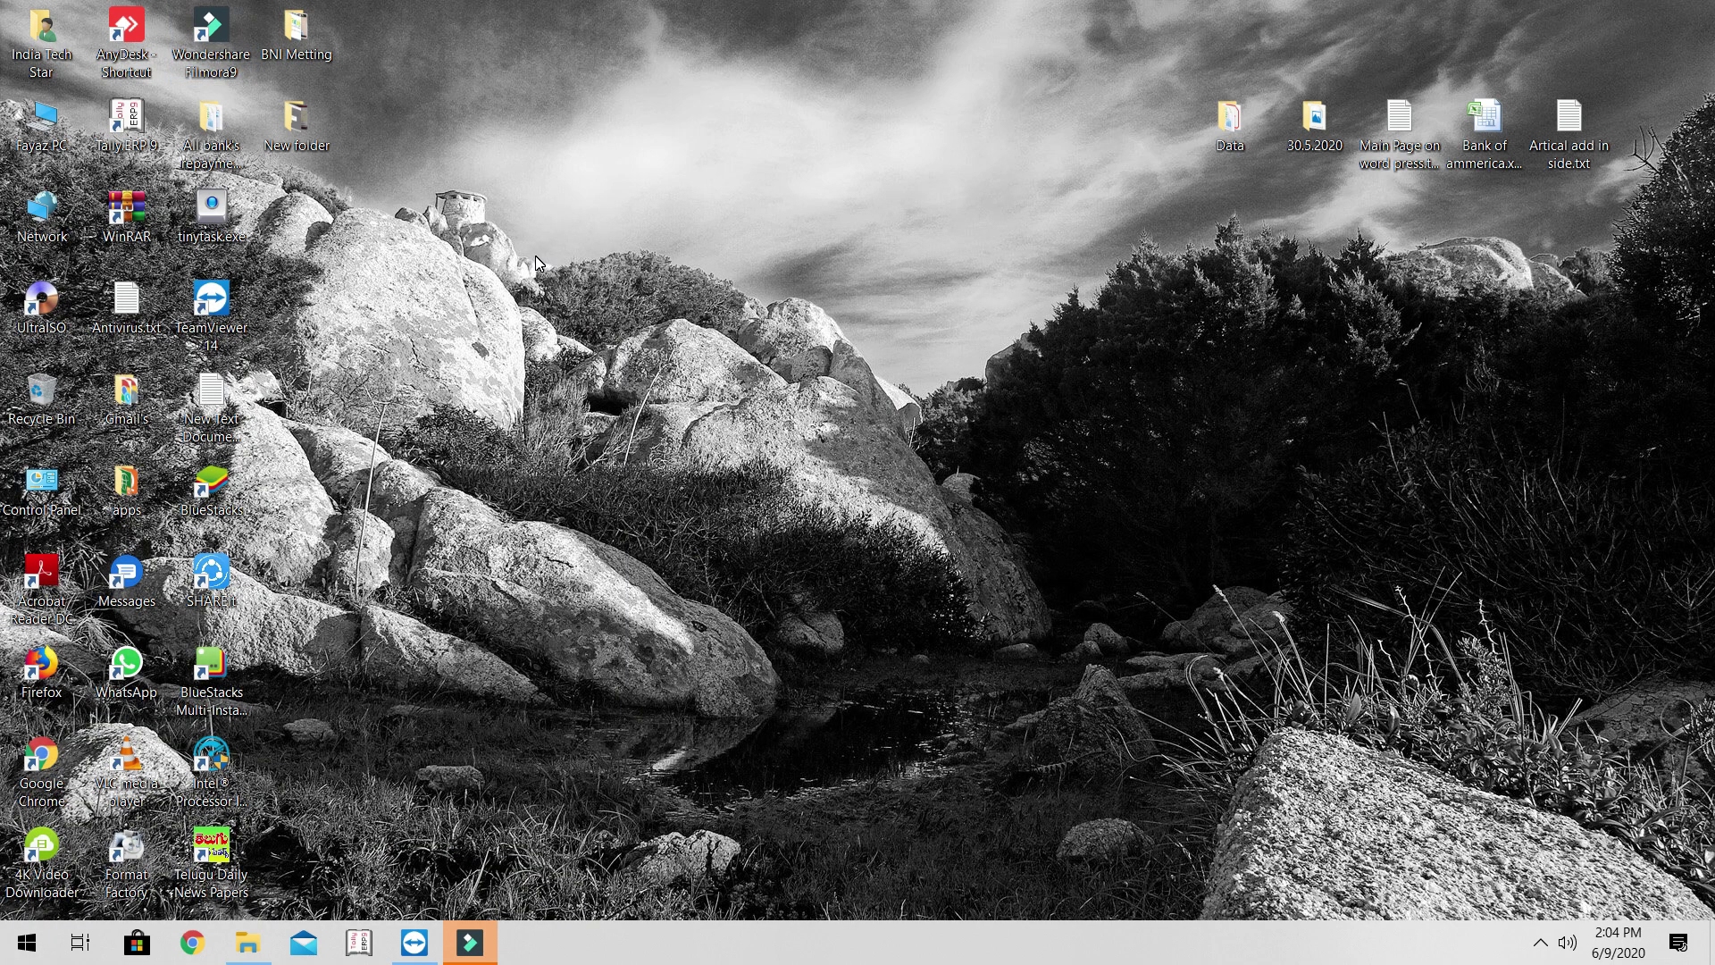
pyautogui.press('super+c')
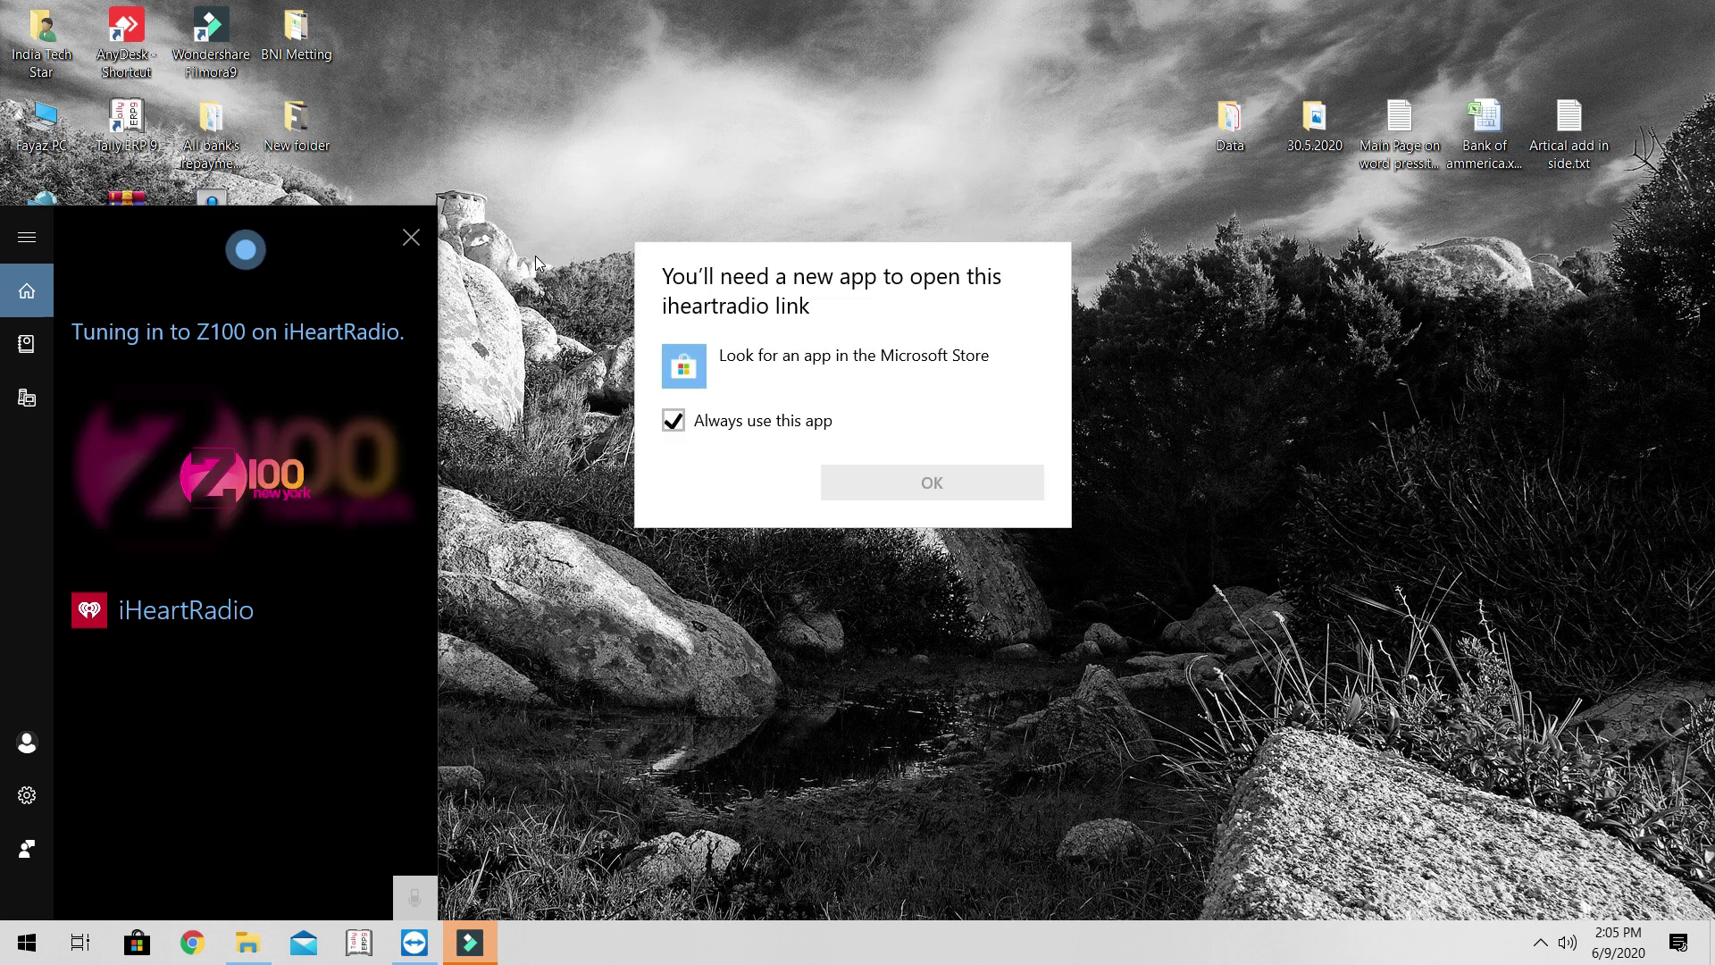
pyautogui.click(536, 259)
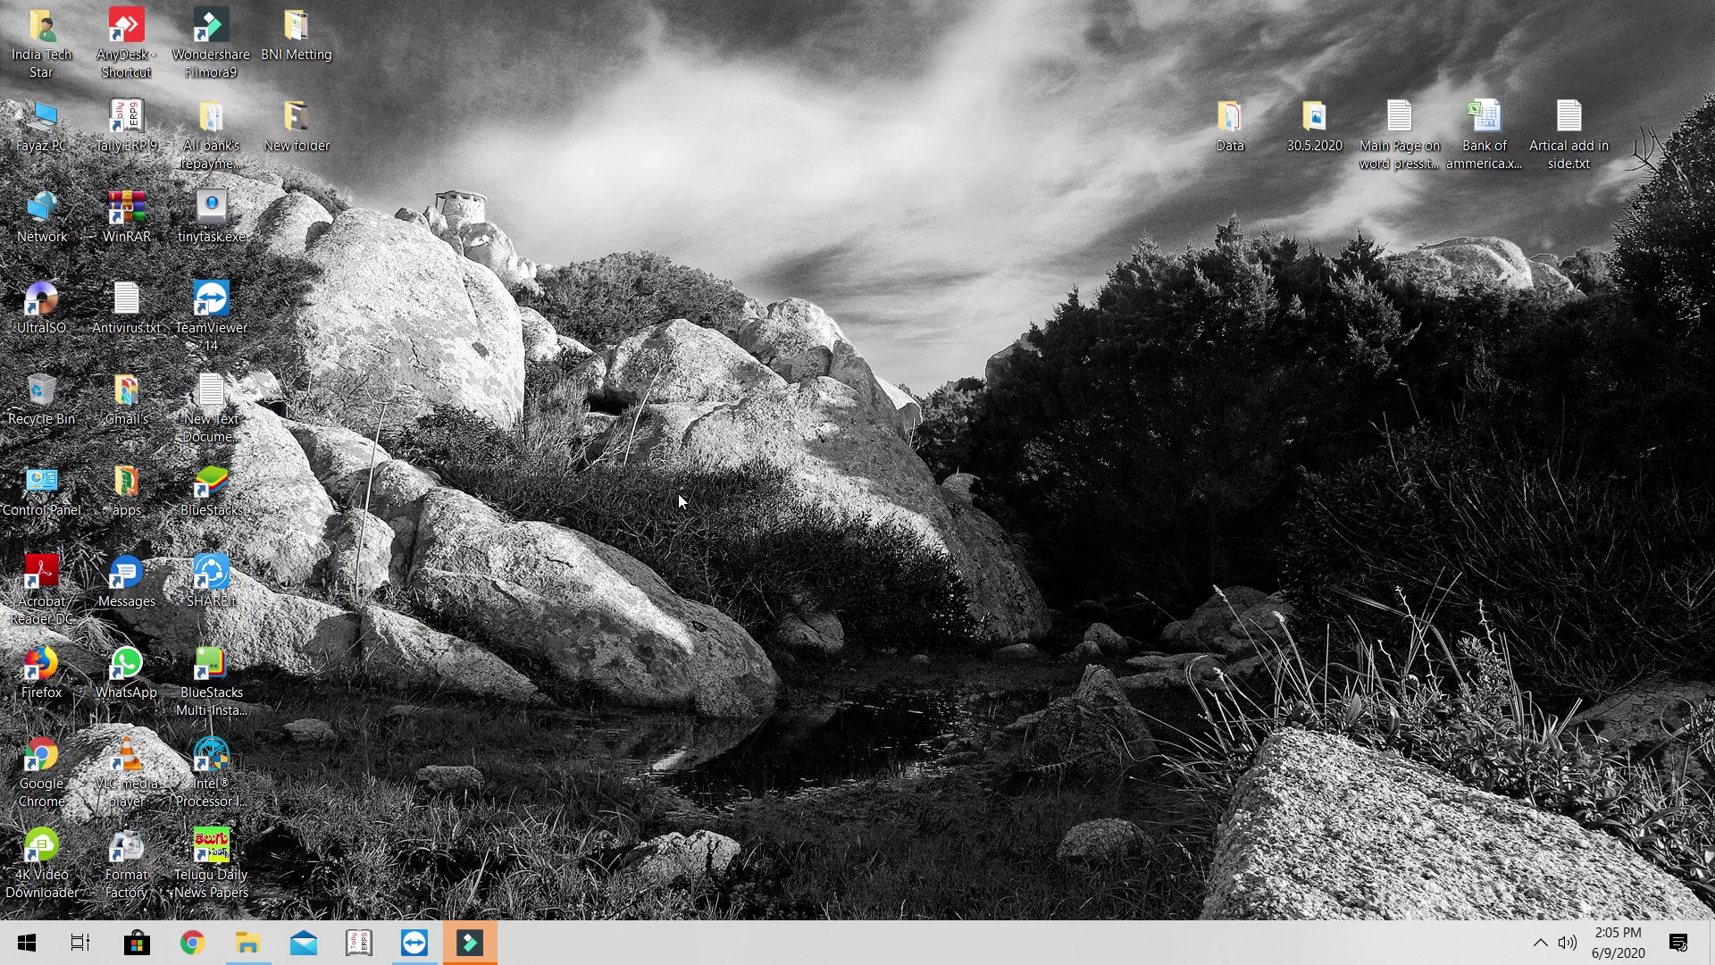
pyautogui.press('super+c')
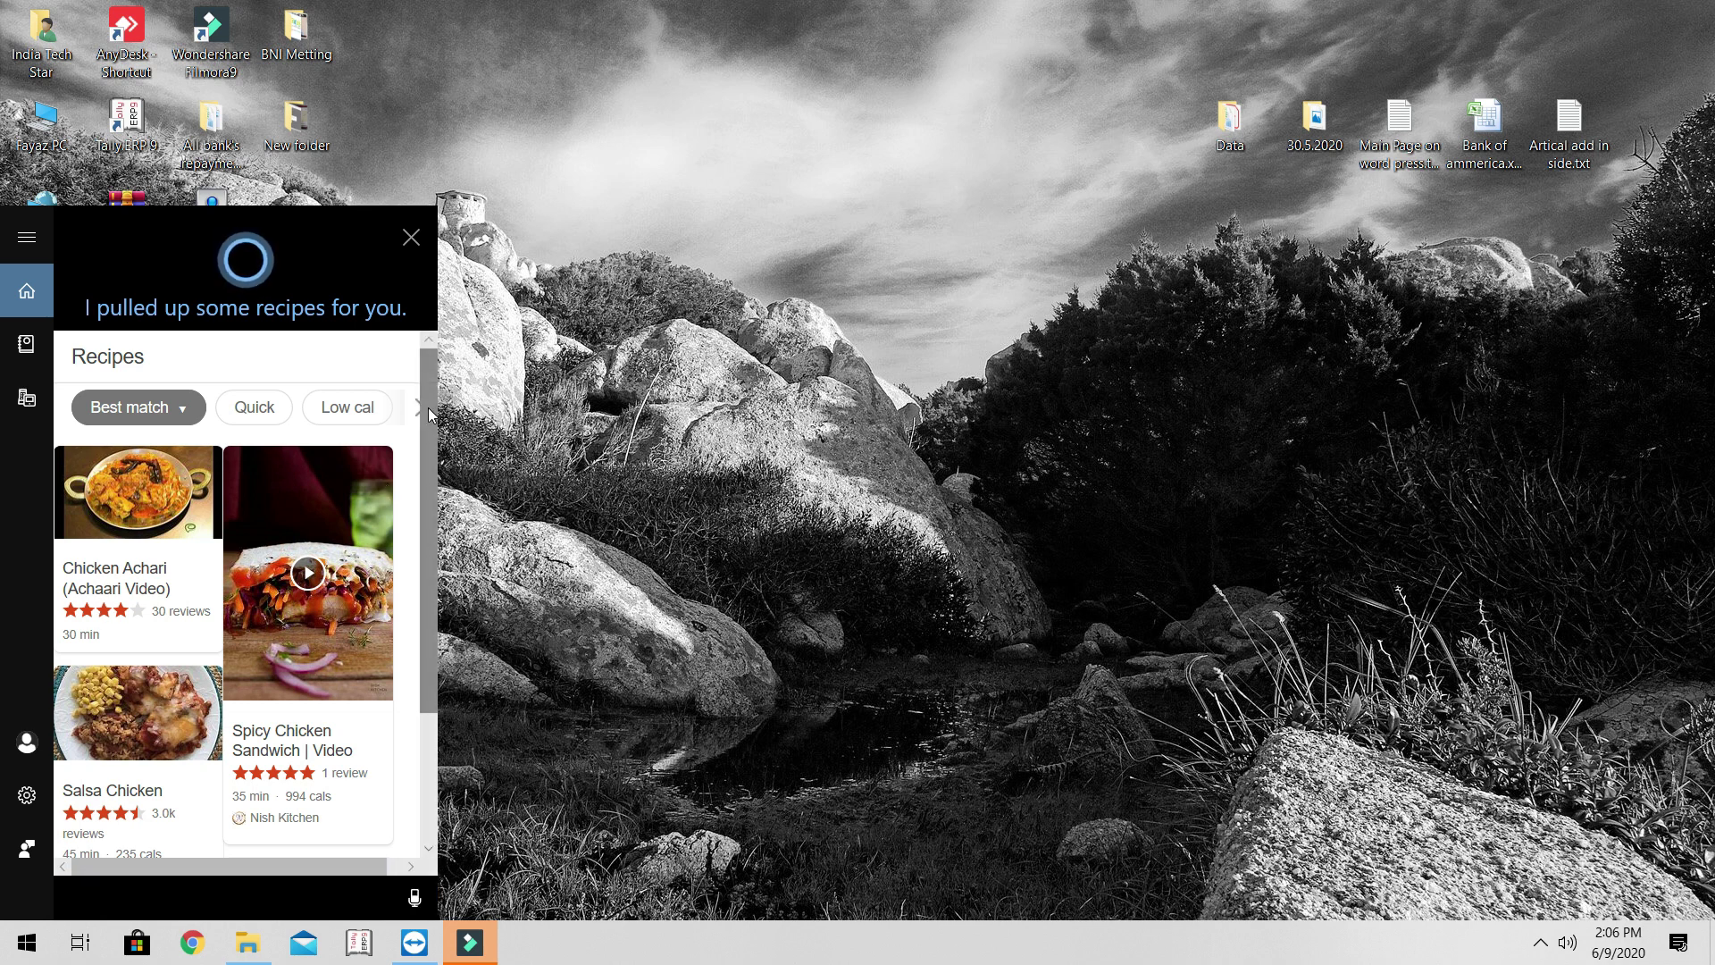
pyautogui.scroll(-2, 421, 407)
pyautogui.scroll(2, 420, 406)
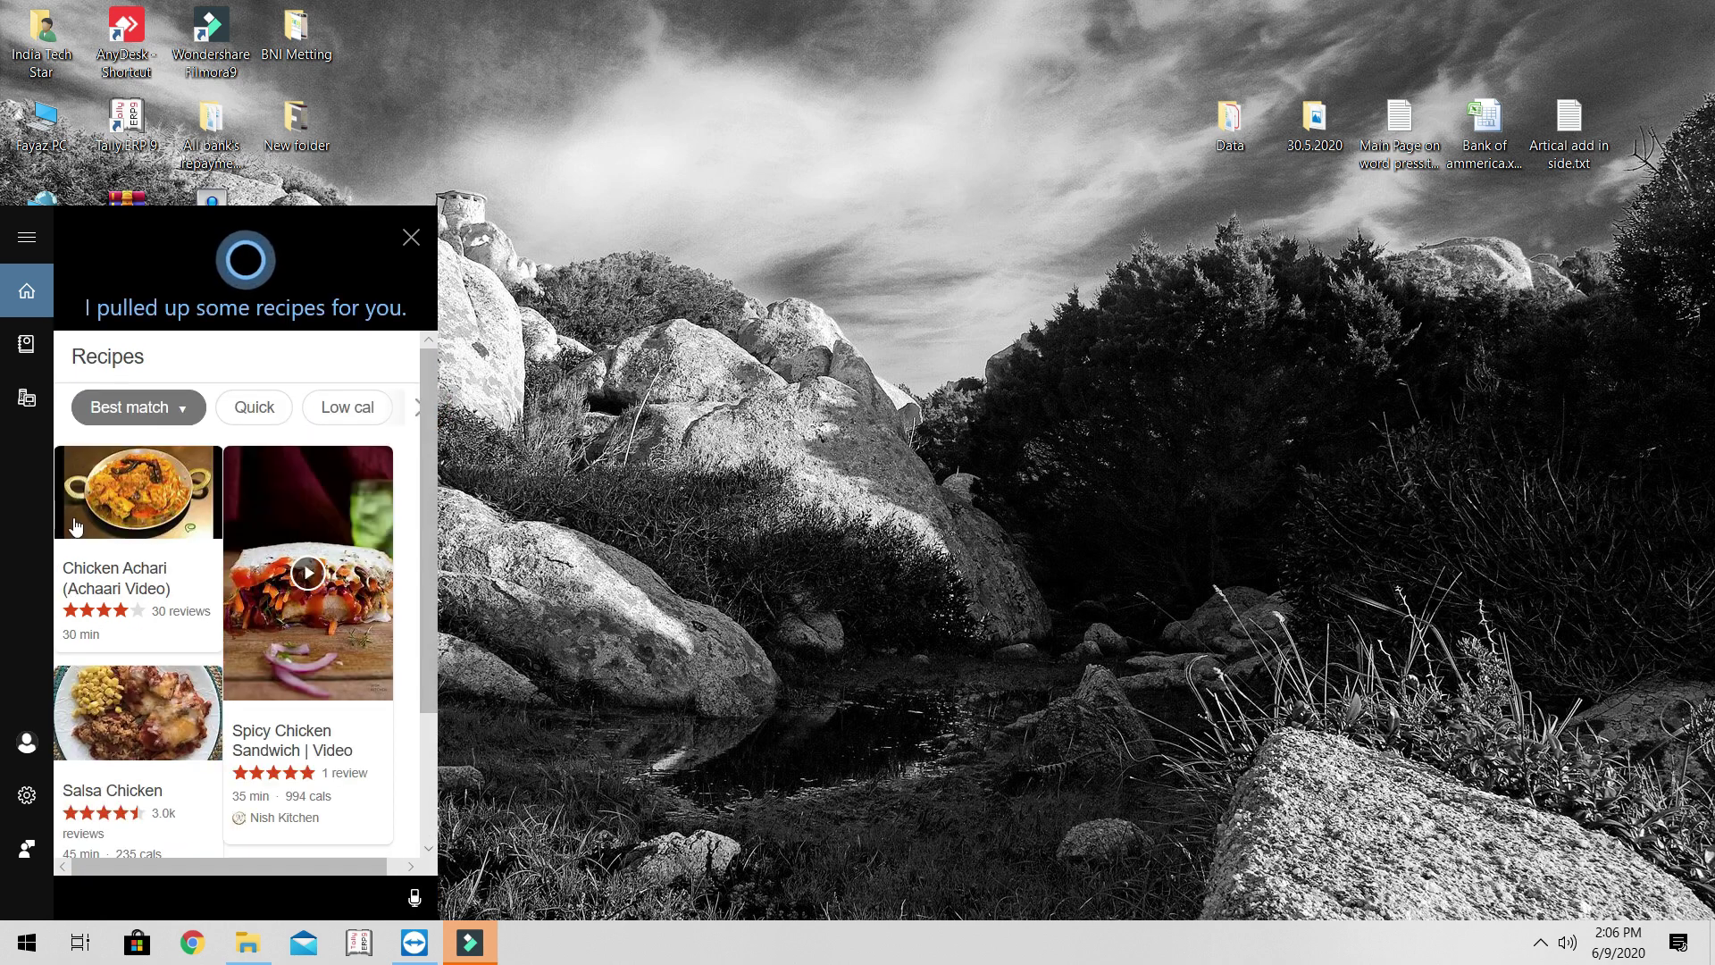
pyautogui.click(755, 506)
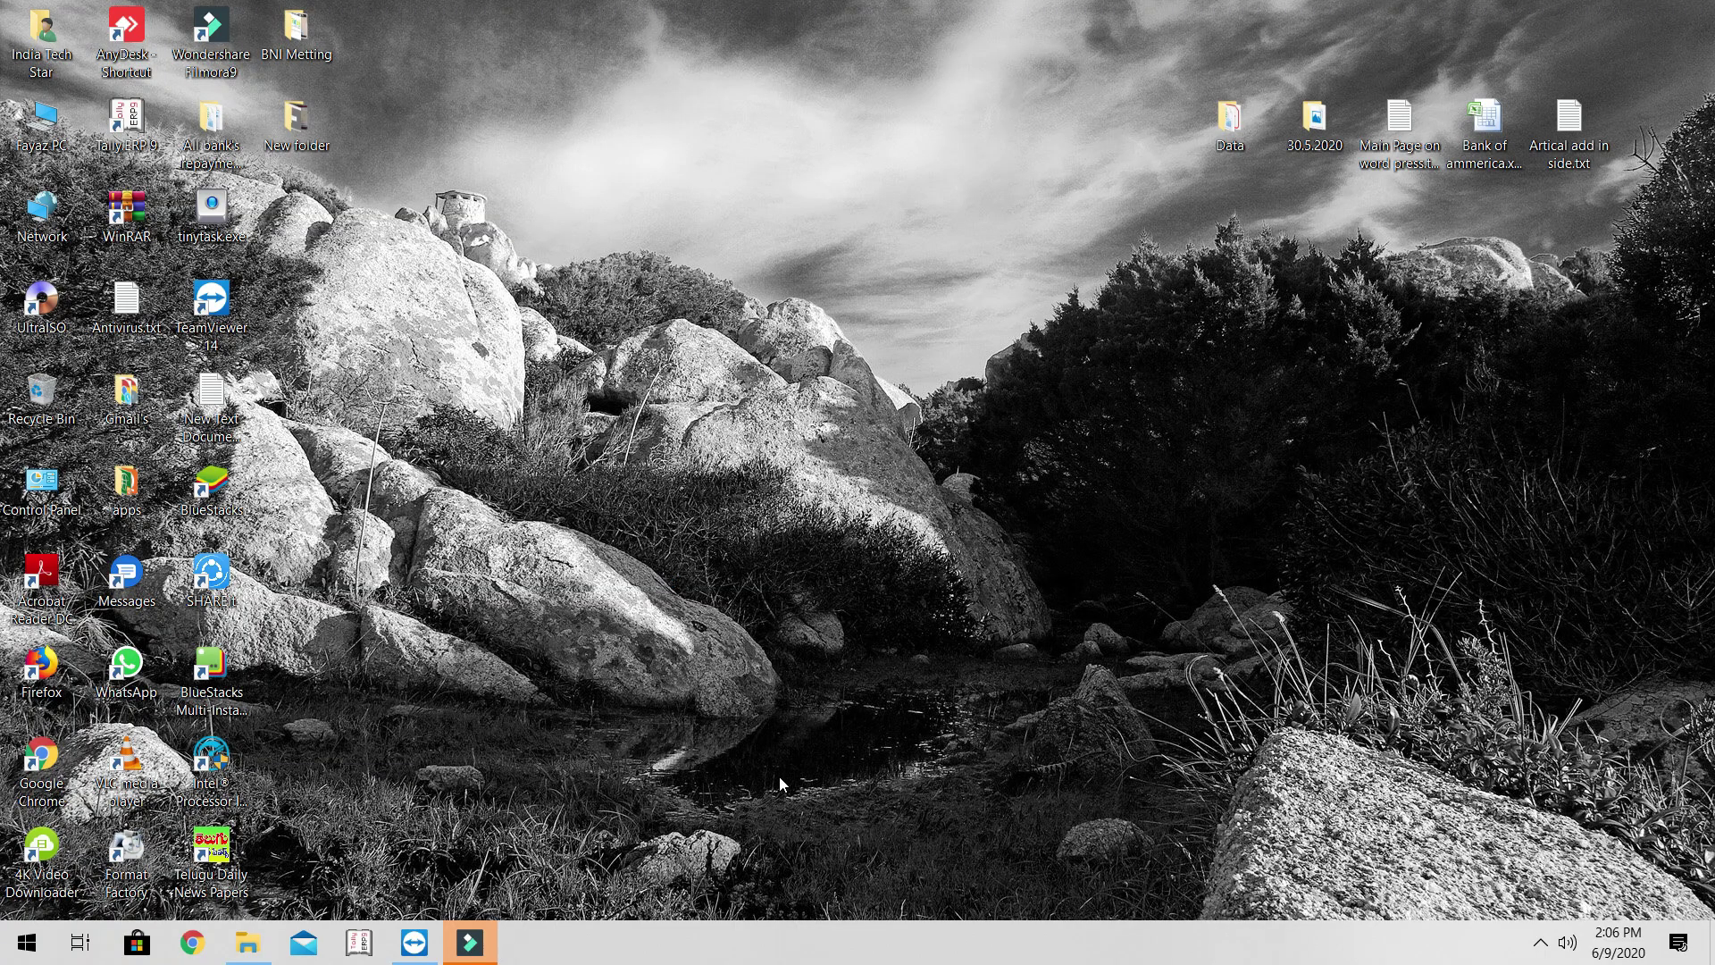